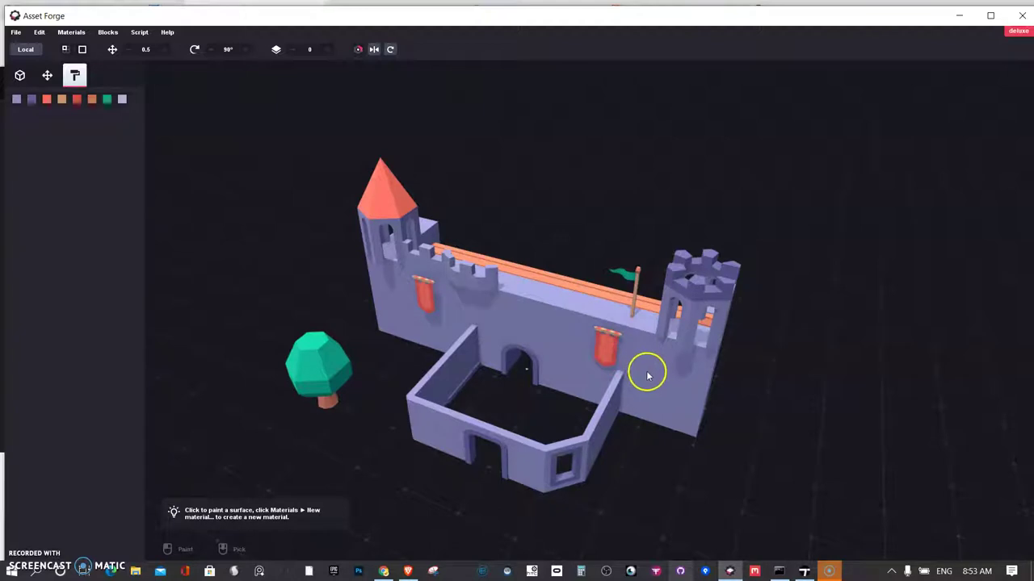
Place a Hexagons cube block beside the tower, then delete it again
scroll(647, 373, "up", 2)
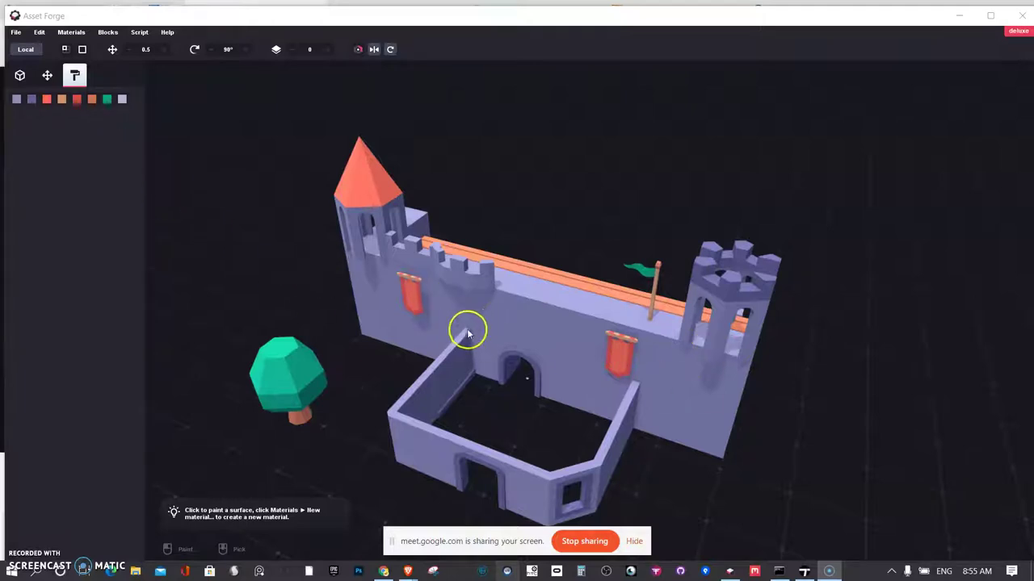
left_click(627, 345)
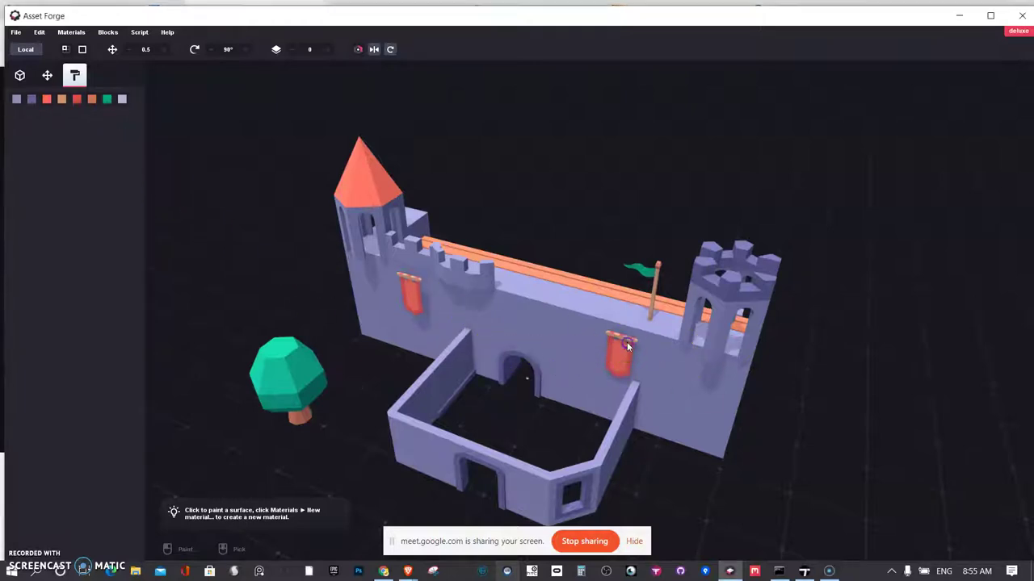
left_click(19, 76)
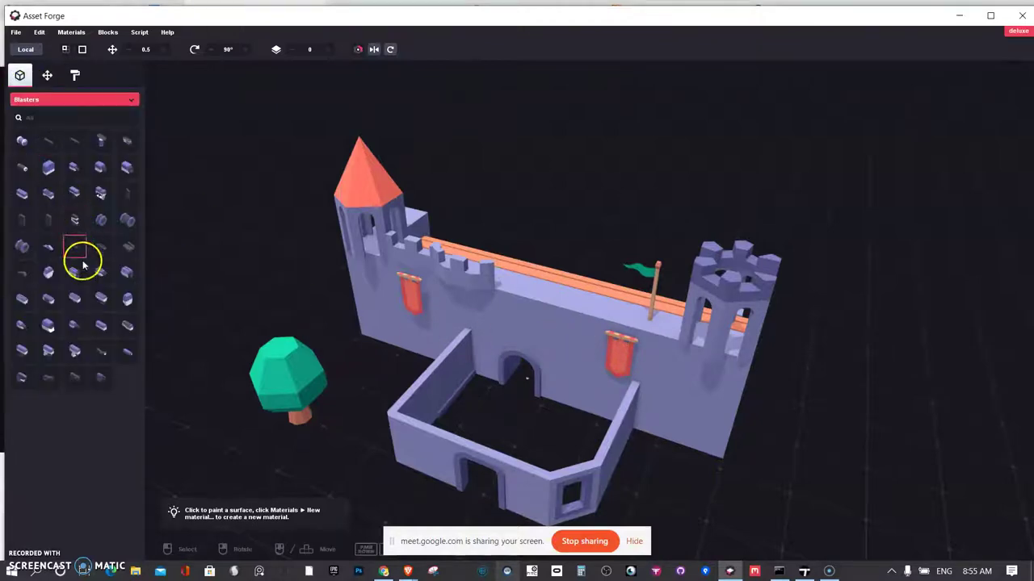
left_click(87, 100)
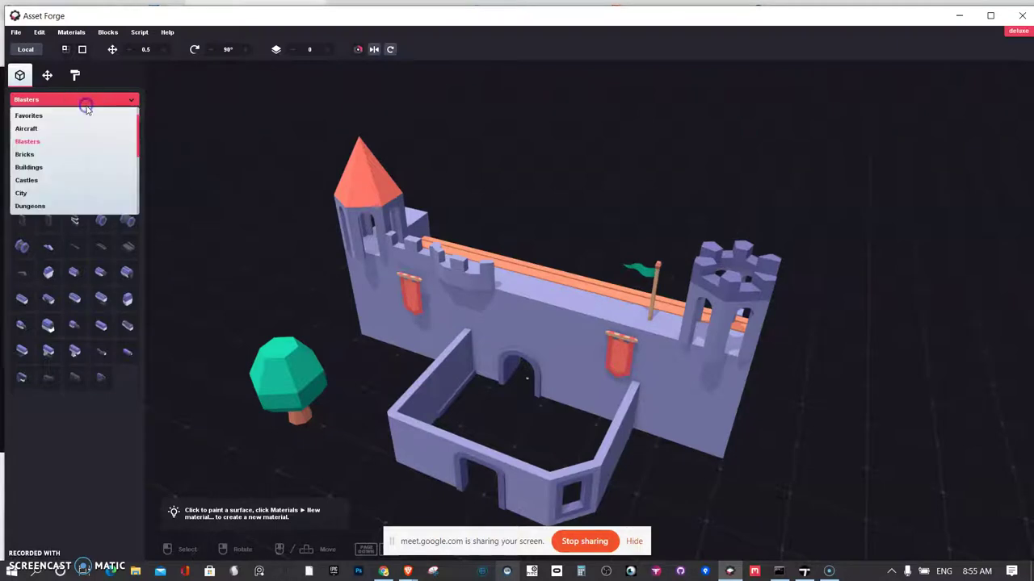
scroll(61, 180, "down", 1)
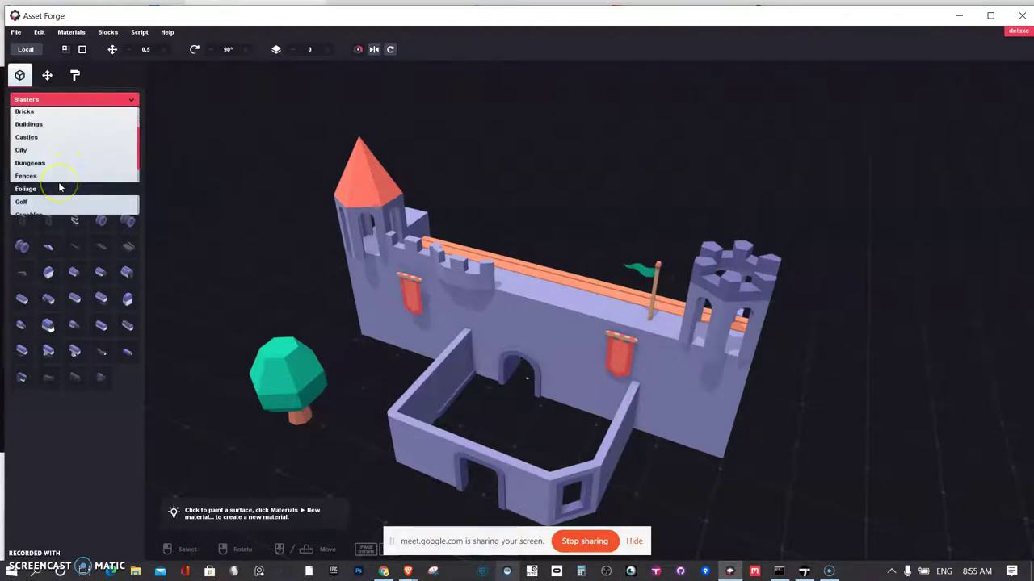
scroll(60, 186, "down", 4)
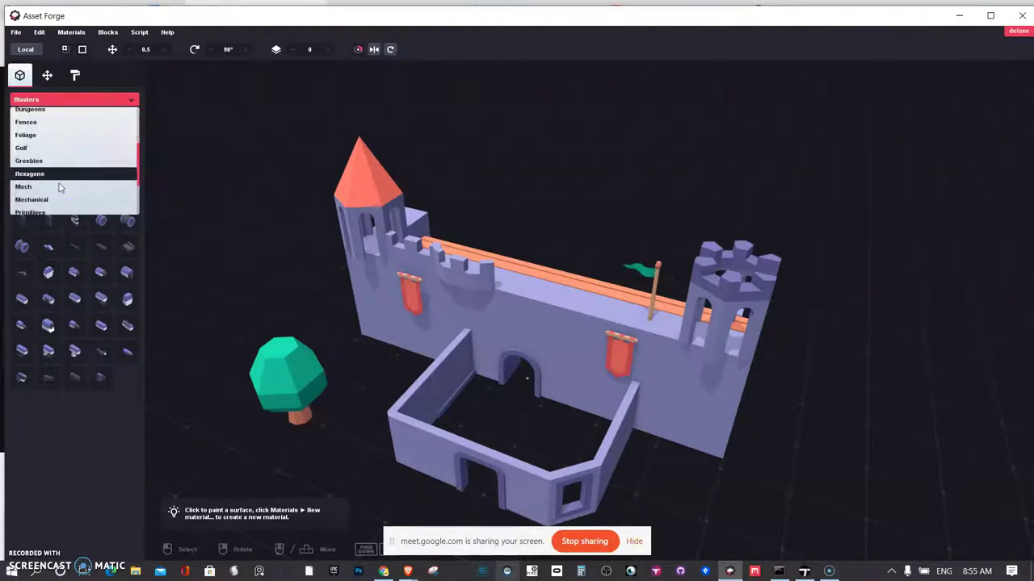
left_click(62, 174)
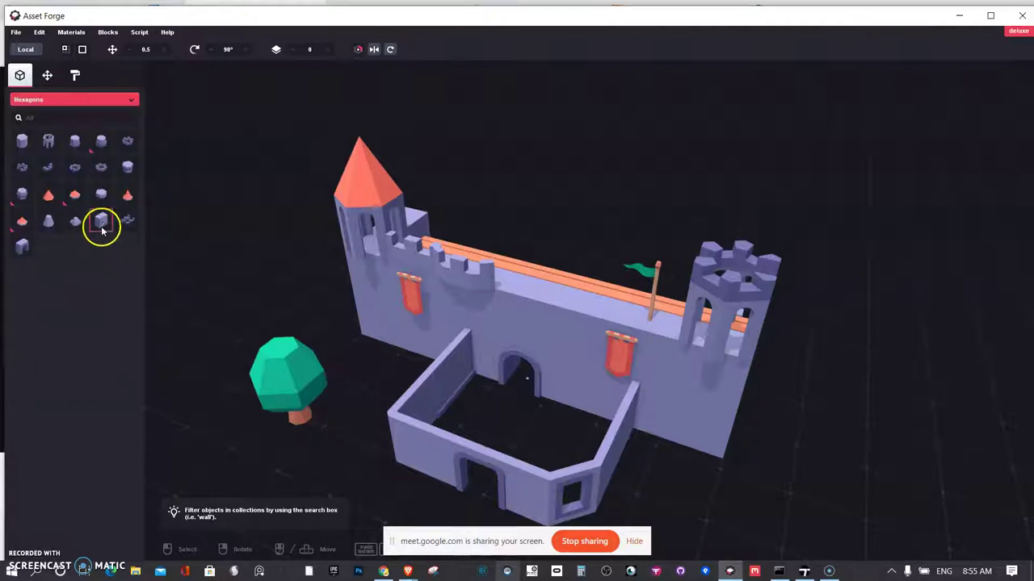
left_click(101, 220)
left_click_drag(101, 220, 218, 253)
left_click(220, 251)
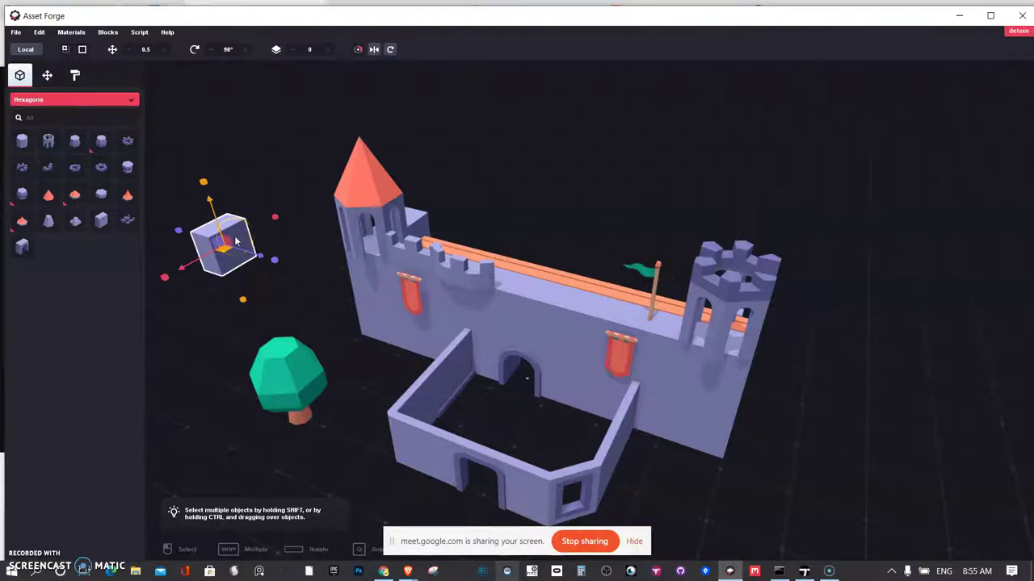
key("Delete")
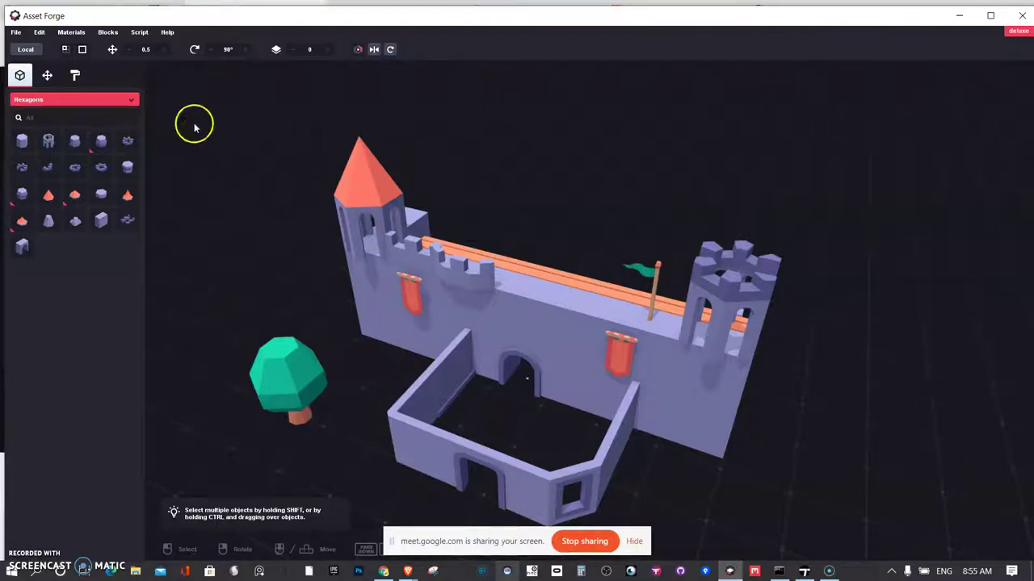
Paint the upper and lower wall sections left and right of the gate red #E04545
left_click(76, 76)
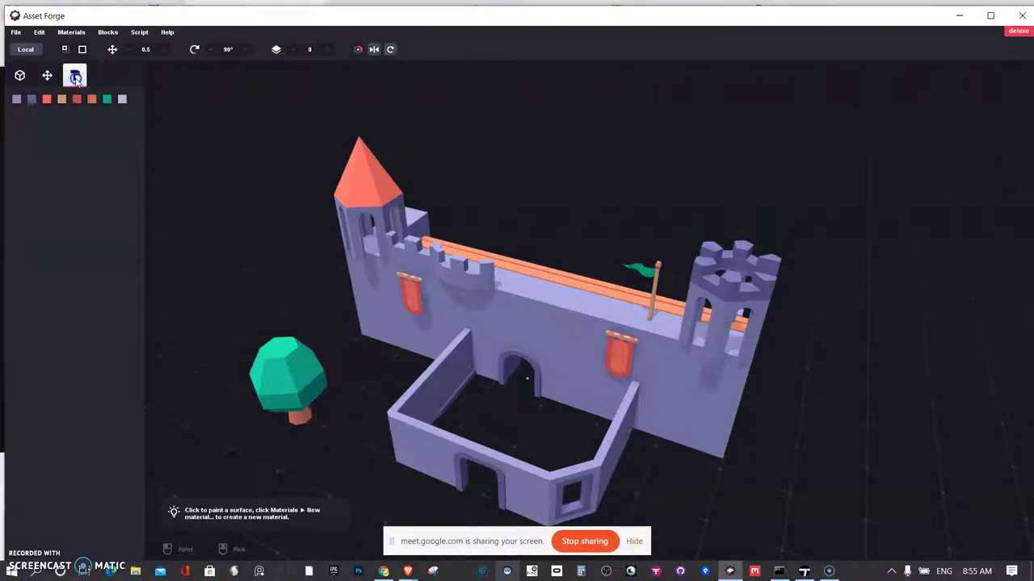
left_click(28, 101)
left_click(77, 101)
left_click(72, 102)
left_click(77, 101)
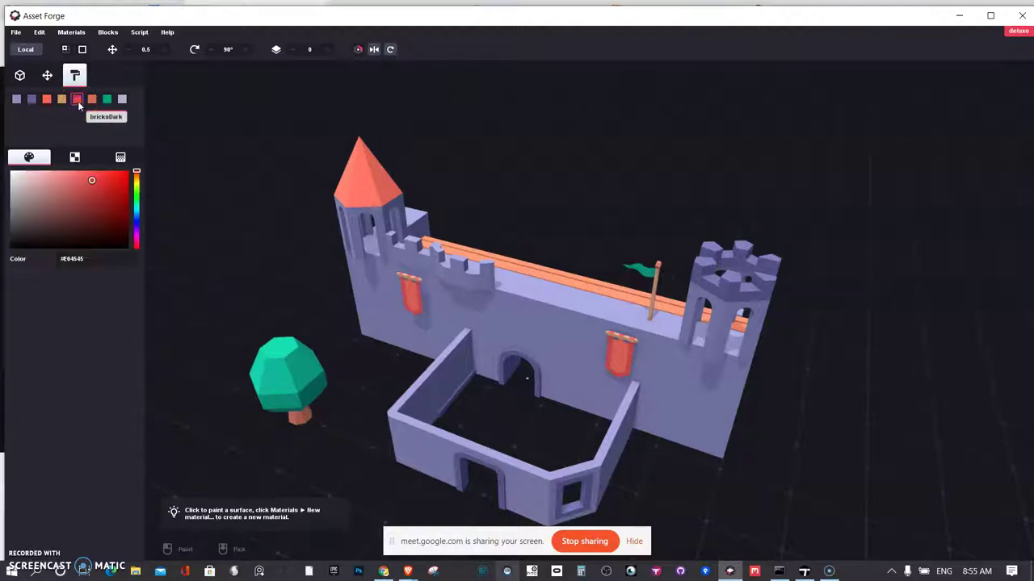
left_click(473, 299)
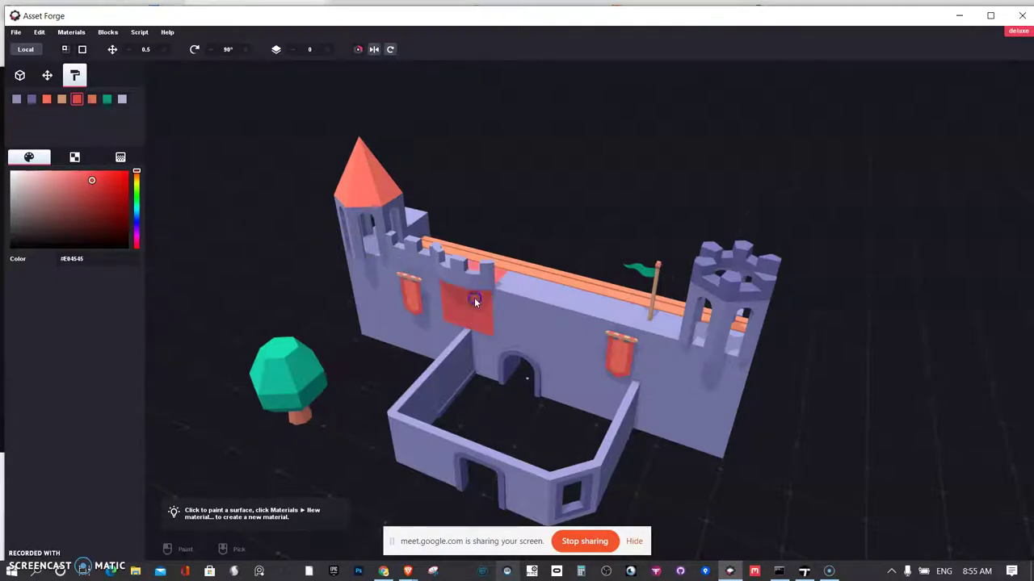
left_click(473, 341)
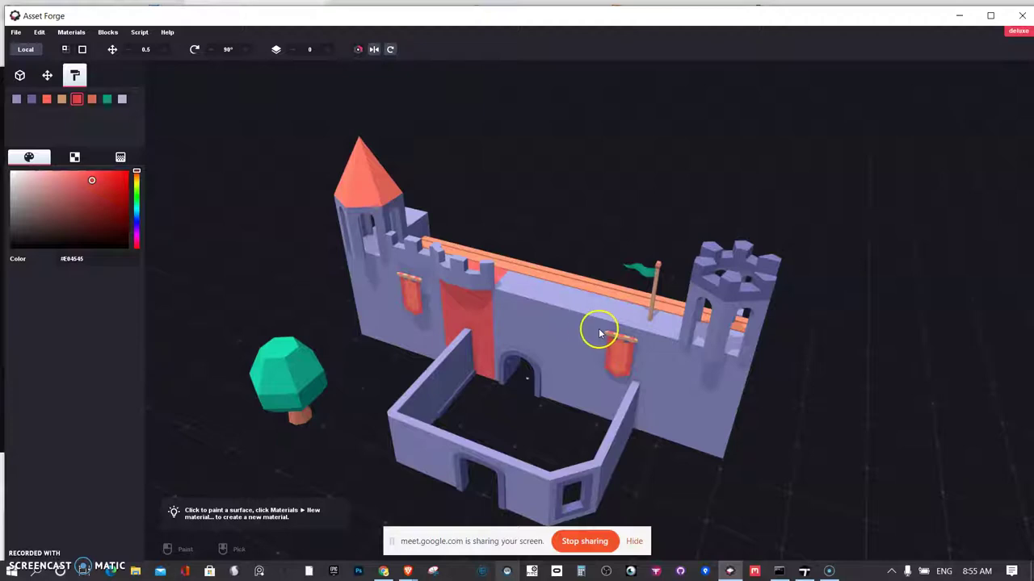
left_click(572, 323)
left_click(559, 372)
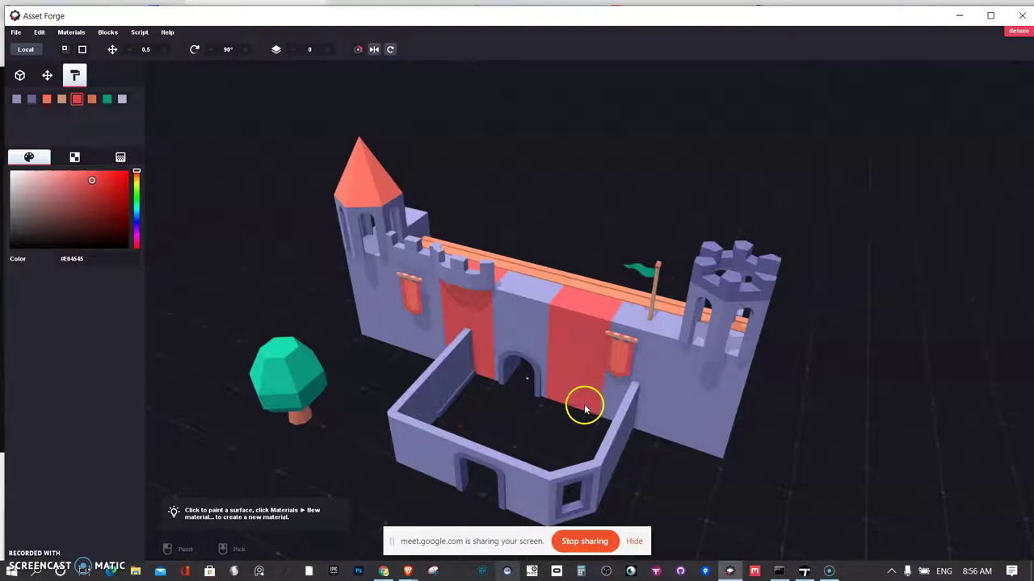
left_click(568, 360)
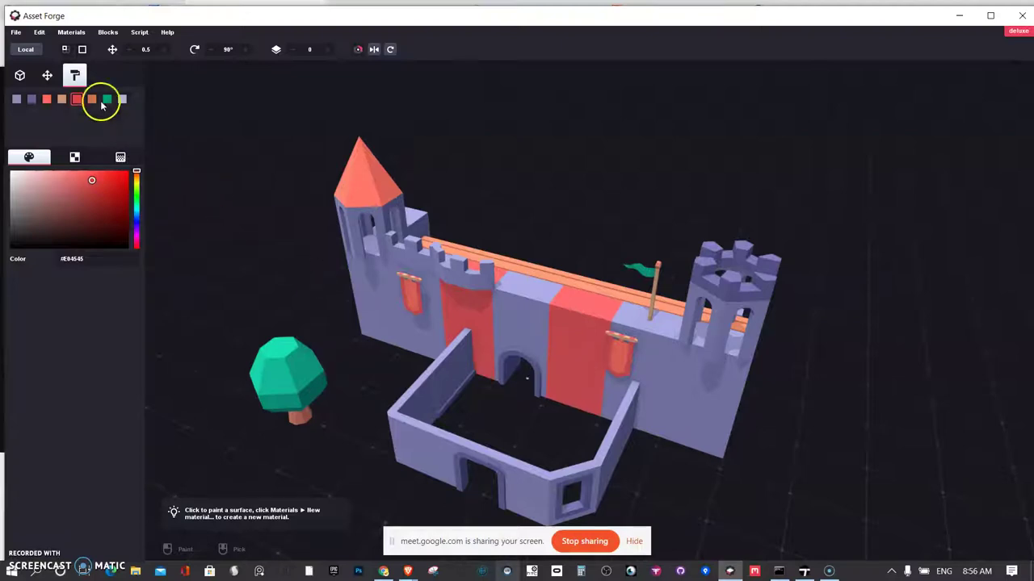
Save the painted castle project as castle1b.model on the D: drive
left_click(18, 34)
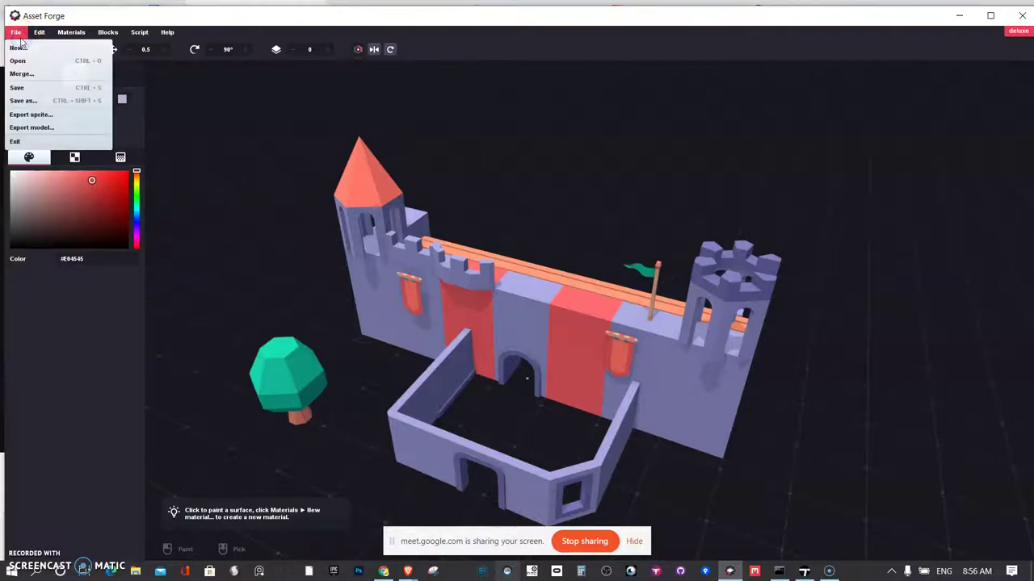
left_click(33, 127)
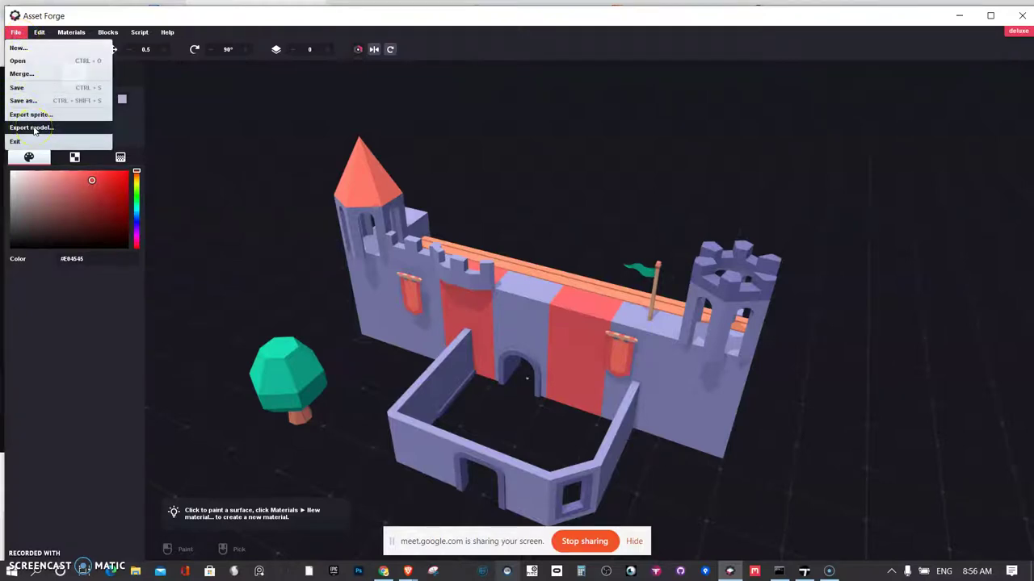
left_click(24, 102)
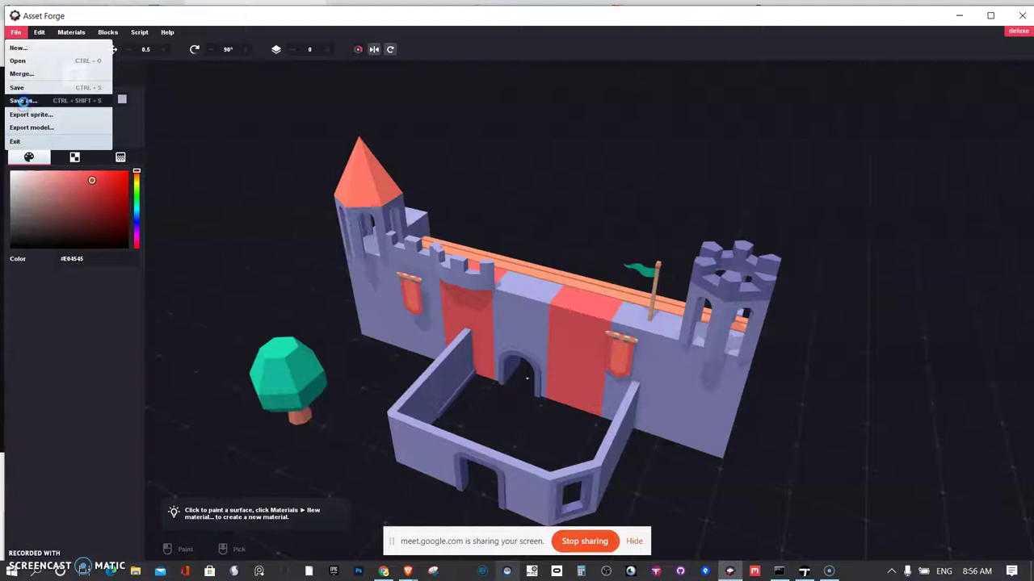
left_click(23, 101)
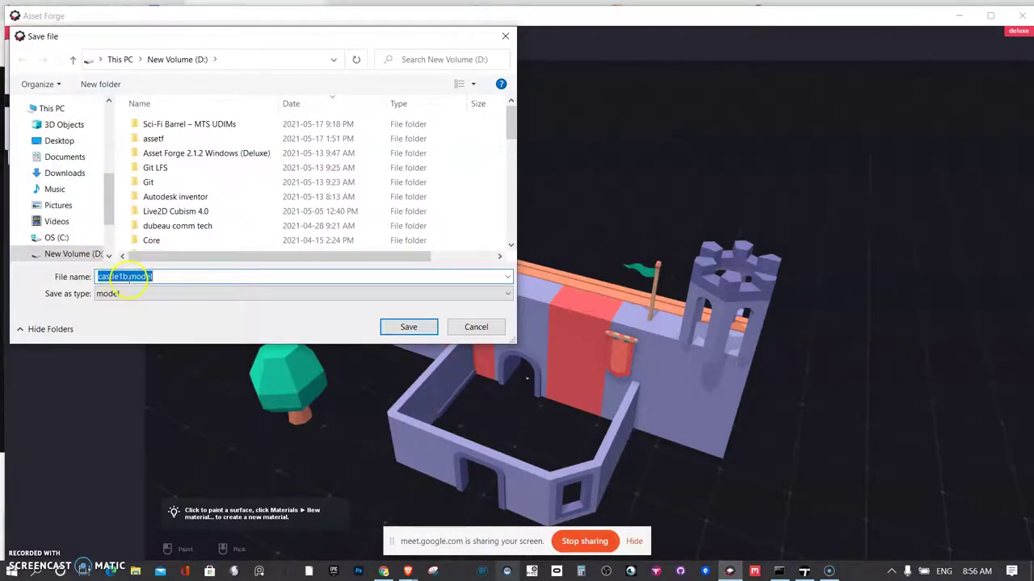
left_click_drag(128, 277, 155, 279)
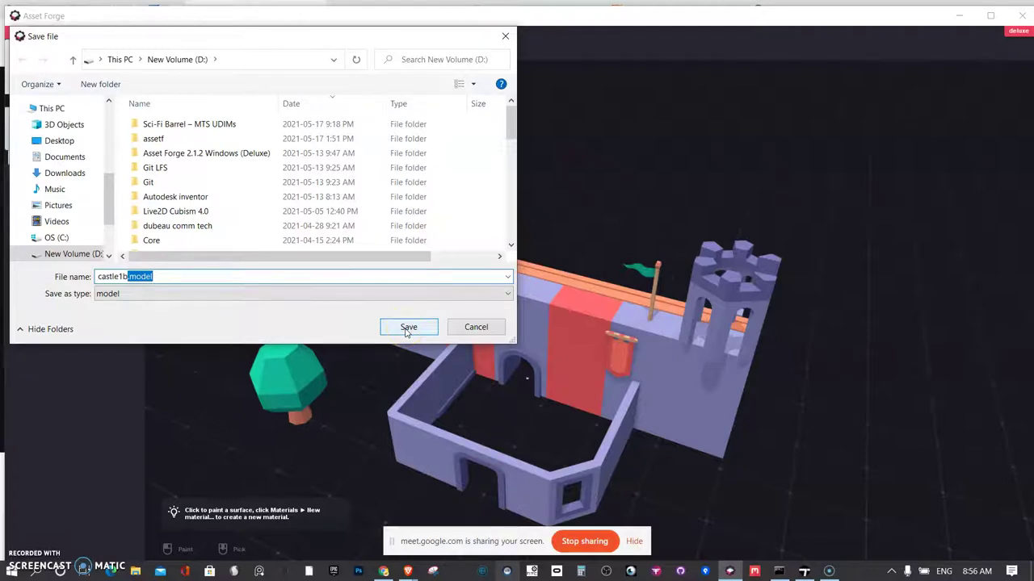
left_click(477, 329)
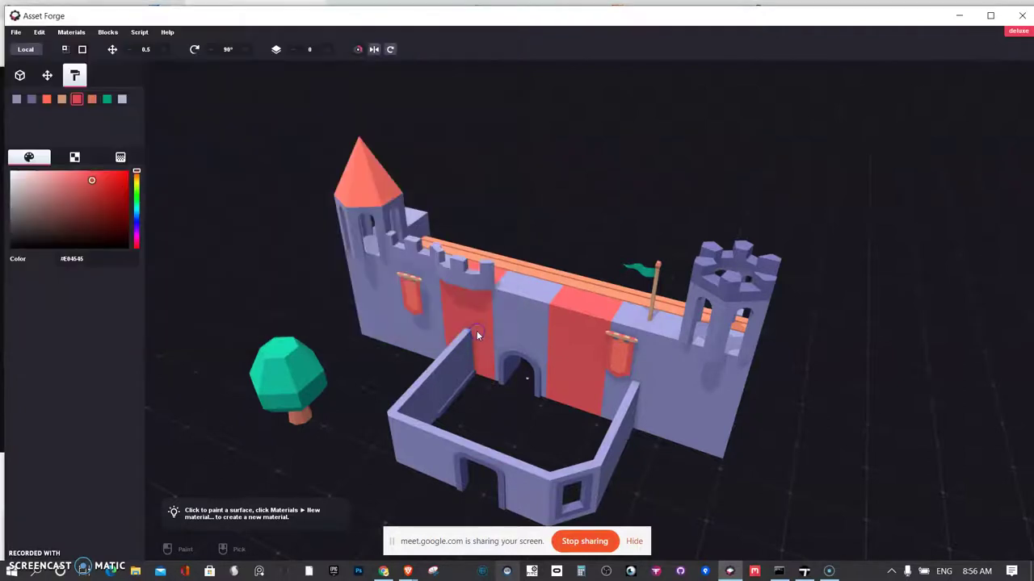
left_click(17, 34)
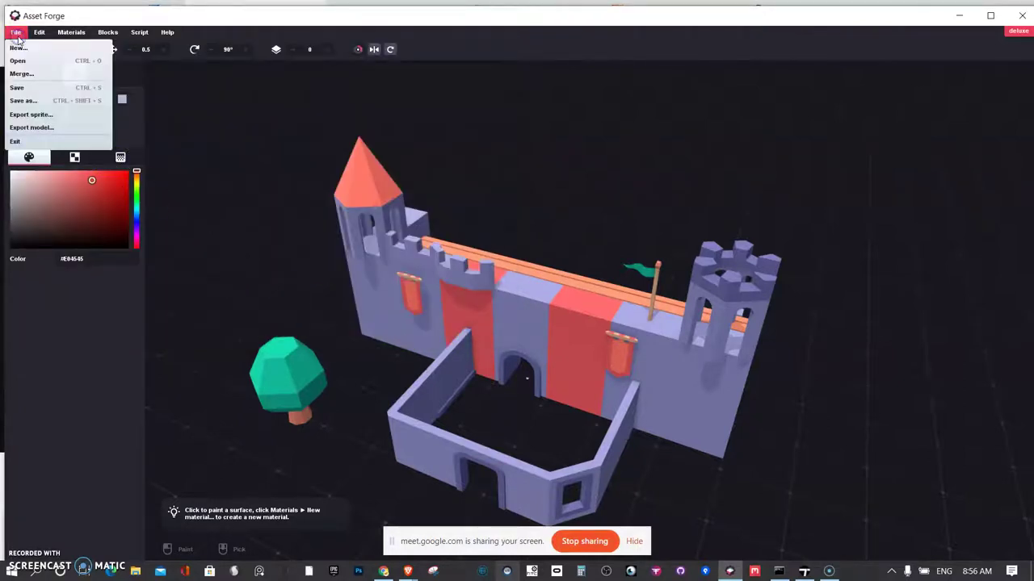
Review the export settings, try OBJ, keep FBX at scale 100, and close the panel
left_click(32, 127)
left_click(973, 117)
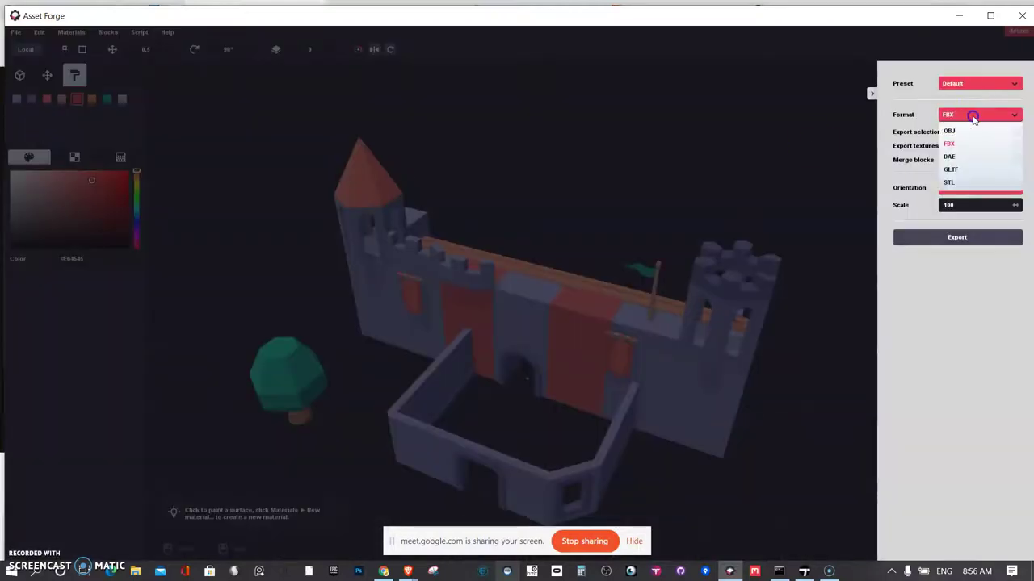
left_click(955, 131)
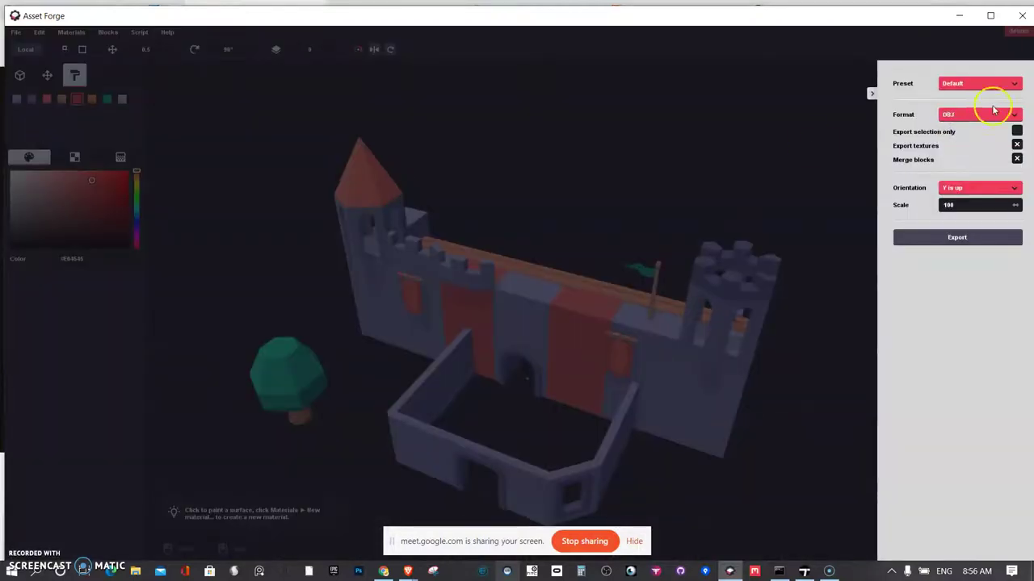
left_click(985, 121)
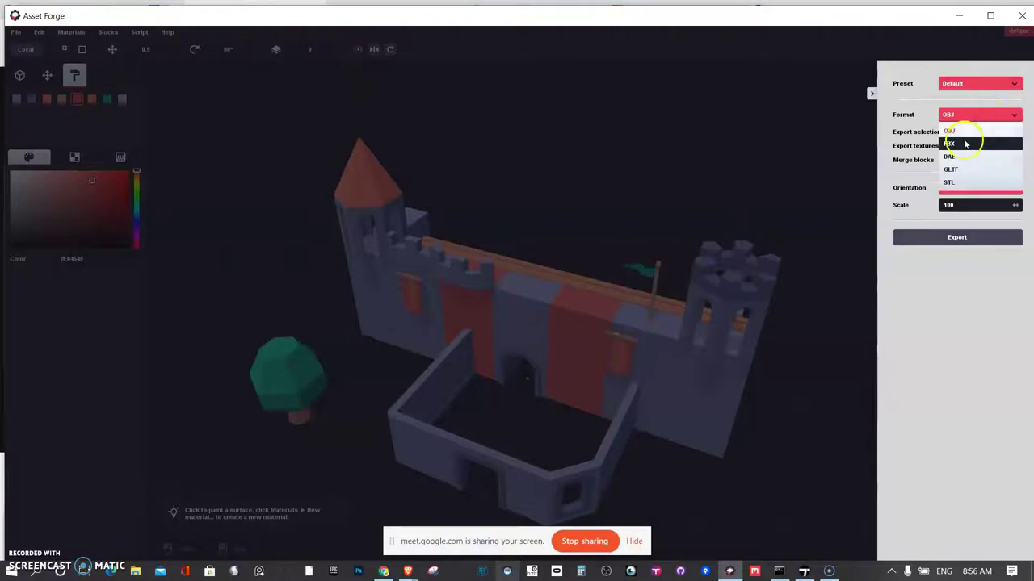
left_click(964, 142)
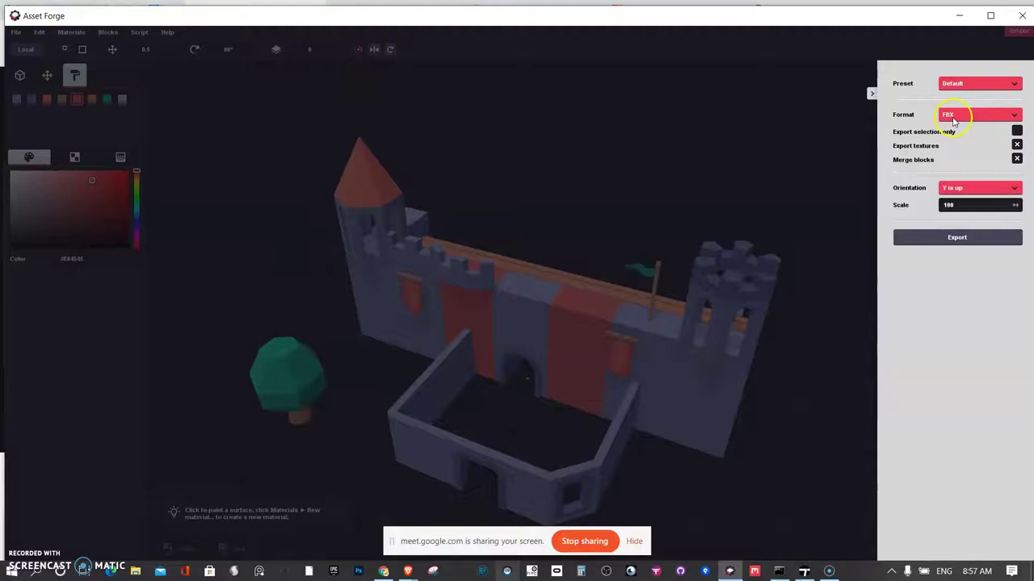
left_click(953, 120)
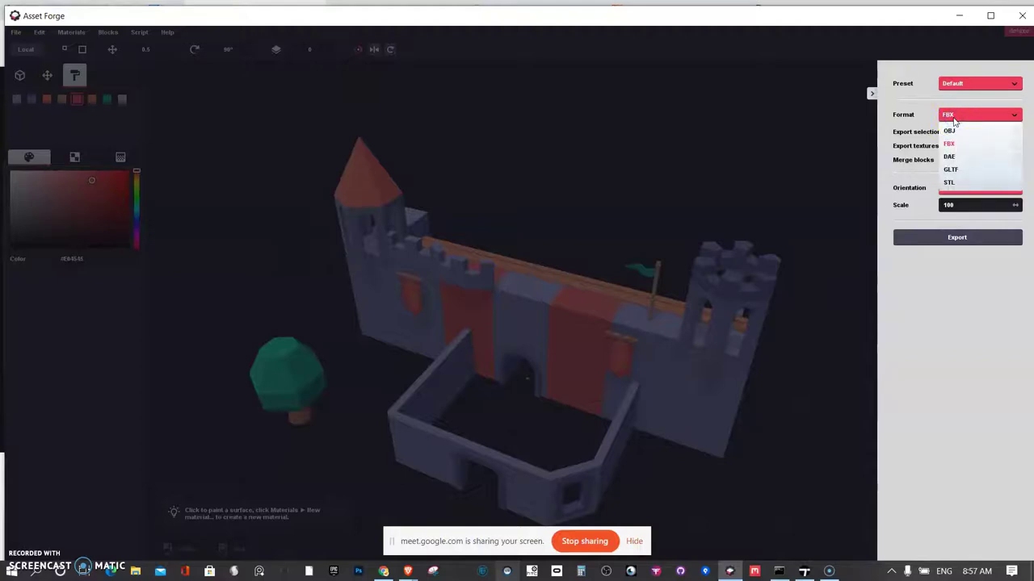
left_click(949, 143)
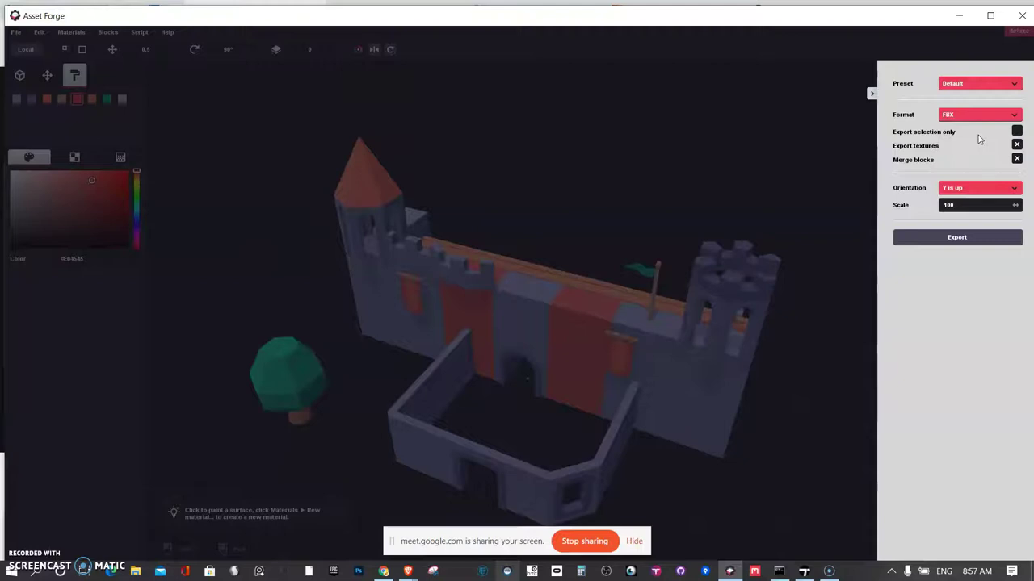
left_click(984, 181)
left_click(871, 95)
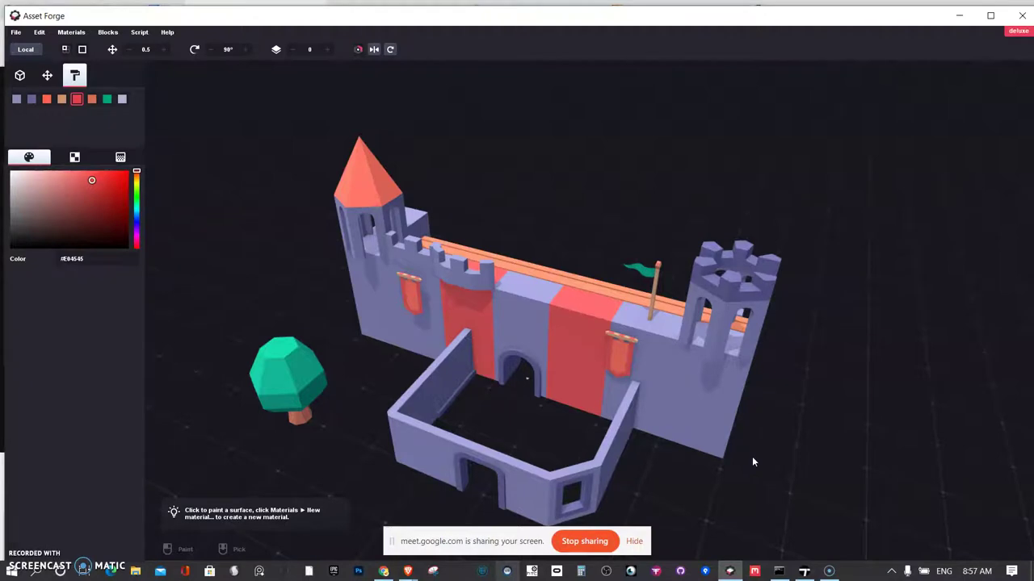
Switch to Twinmotion and orbit and zoom out to see the whole red castle
key("alt+Tab")
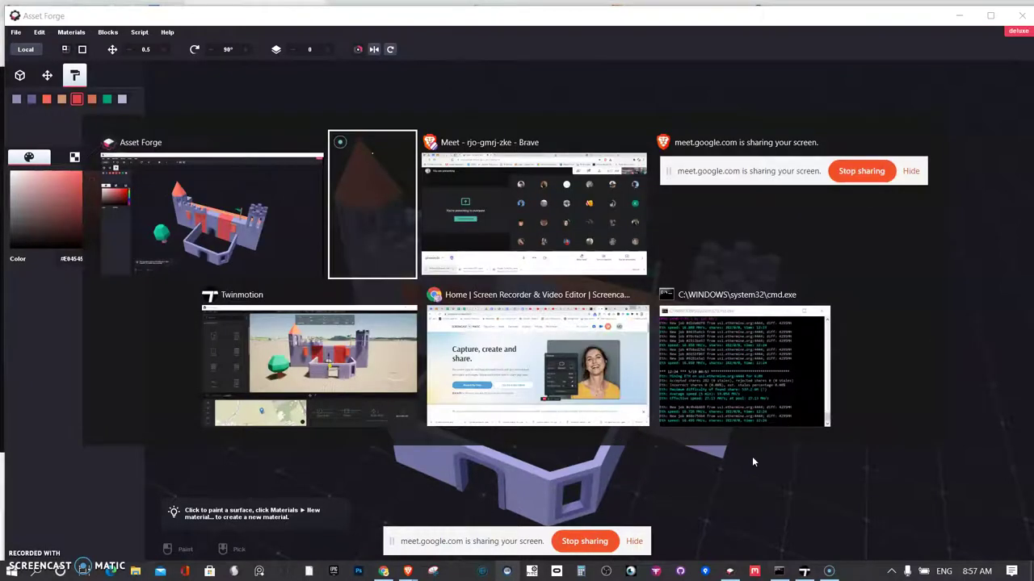
key("alt+Tab")
key("alt+Tab")
key("alt+Tab")
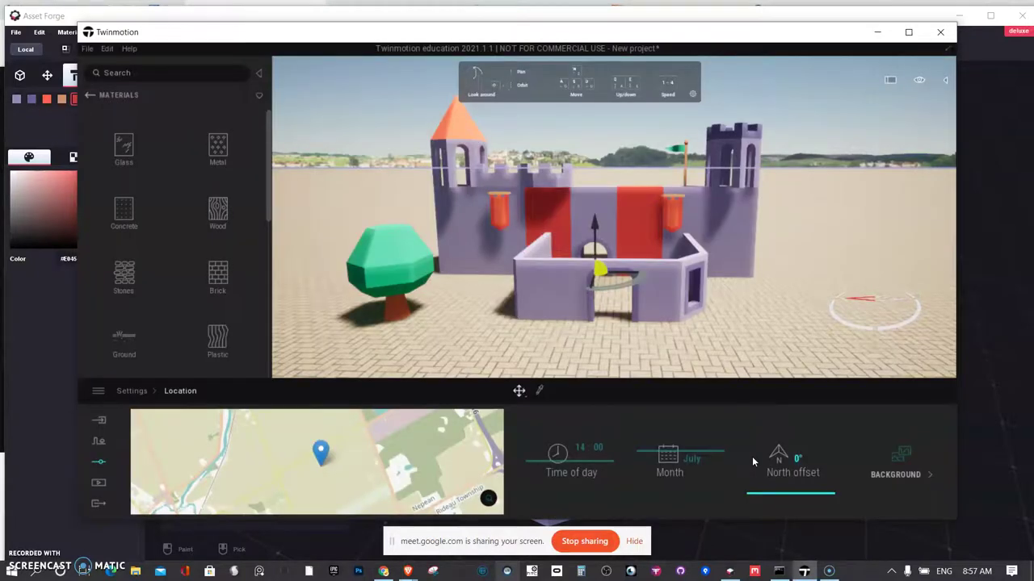
left_click_drag(789, 270, 789, 270)
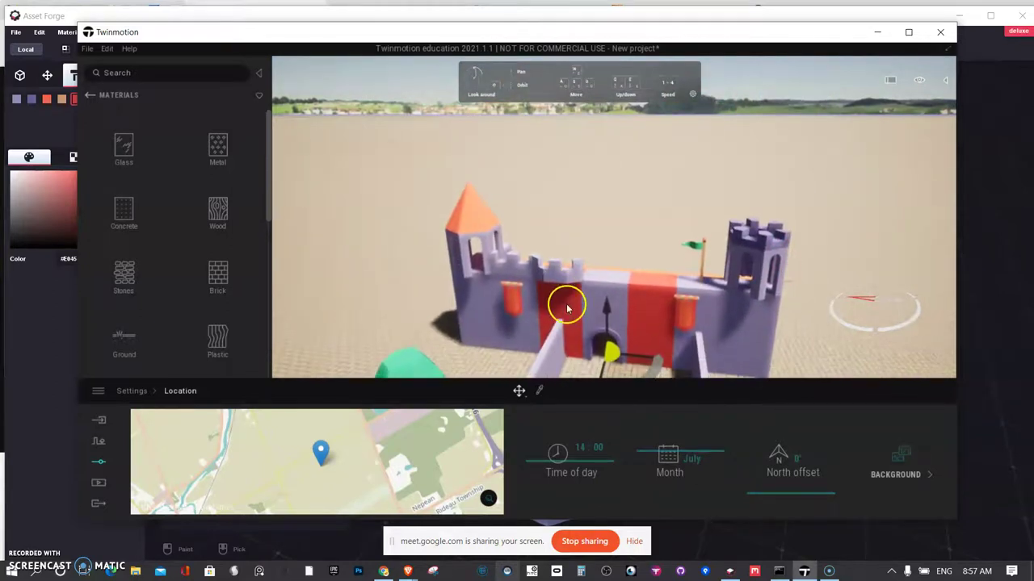
left_click_drag(824, 309, 824, 314)
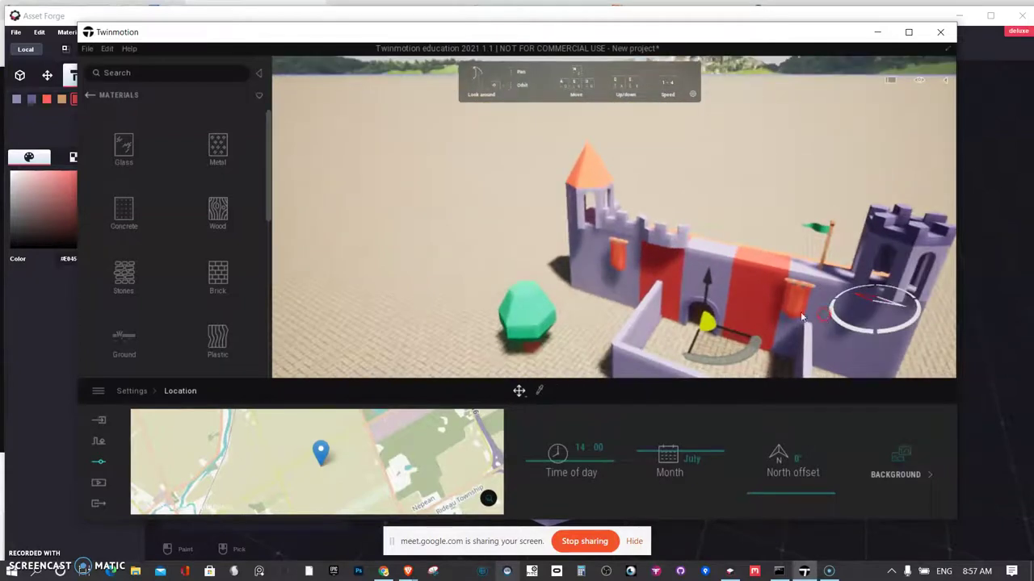
left_click_drag(737, 184, 738, 179)
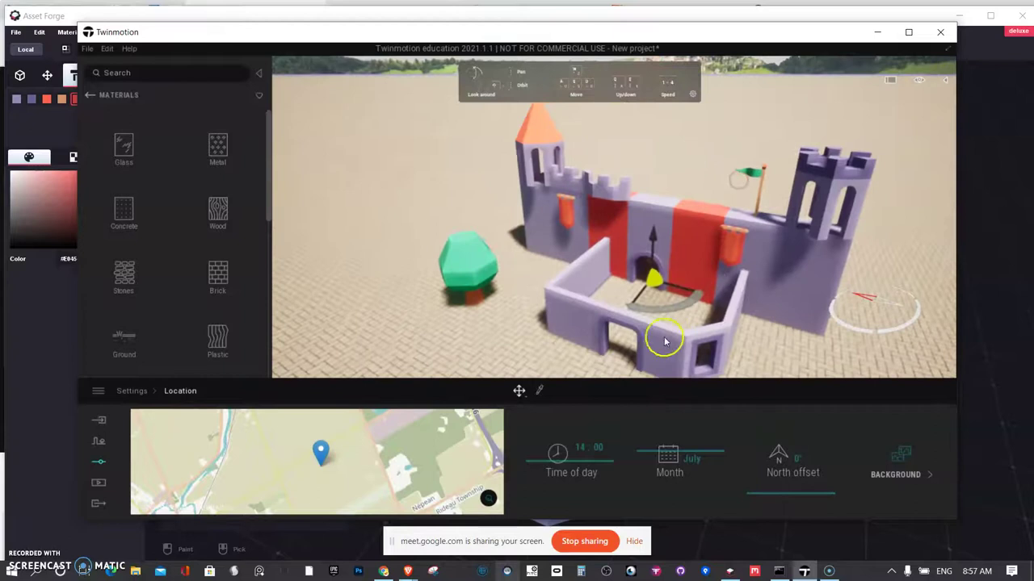
scroll(563, 339, "down", 5)
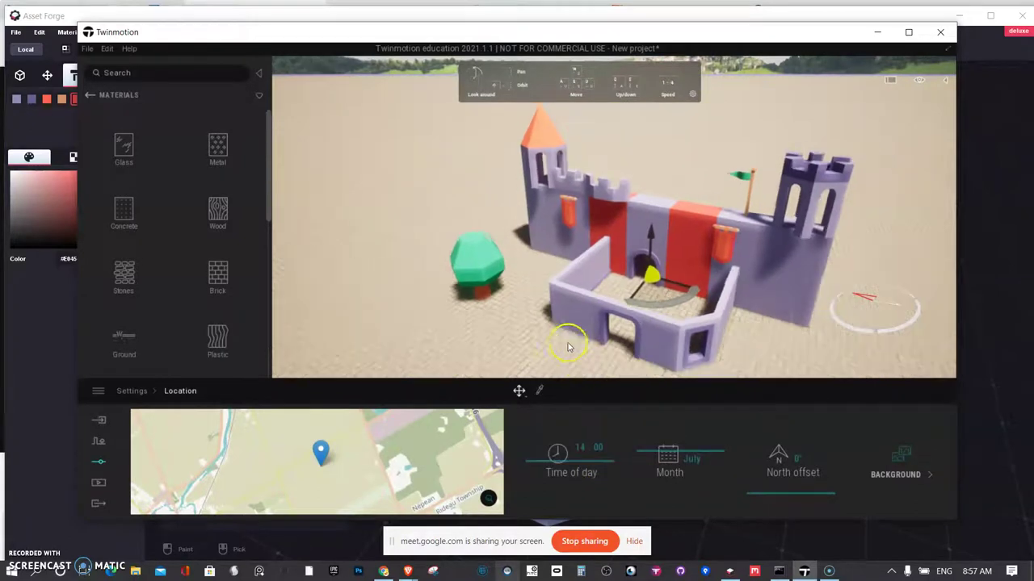
scroll(563, 338, "up", 3)
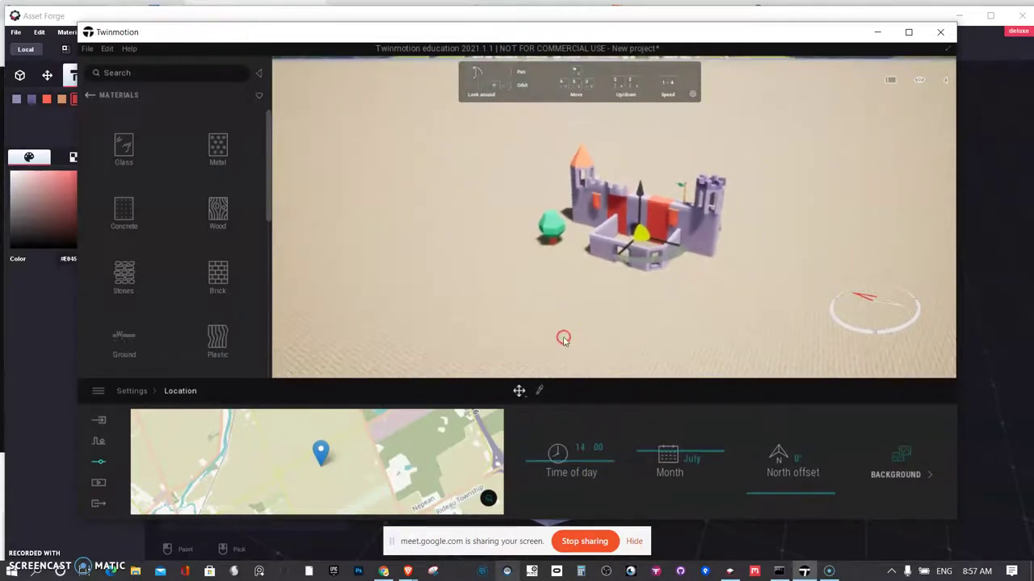
Move the time of day earlier and set the month to June, then lower the camera
left_click(571, 460)
left_click_drag(571, 462, 579, 445)
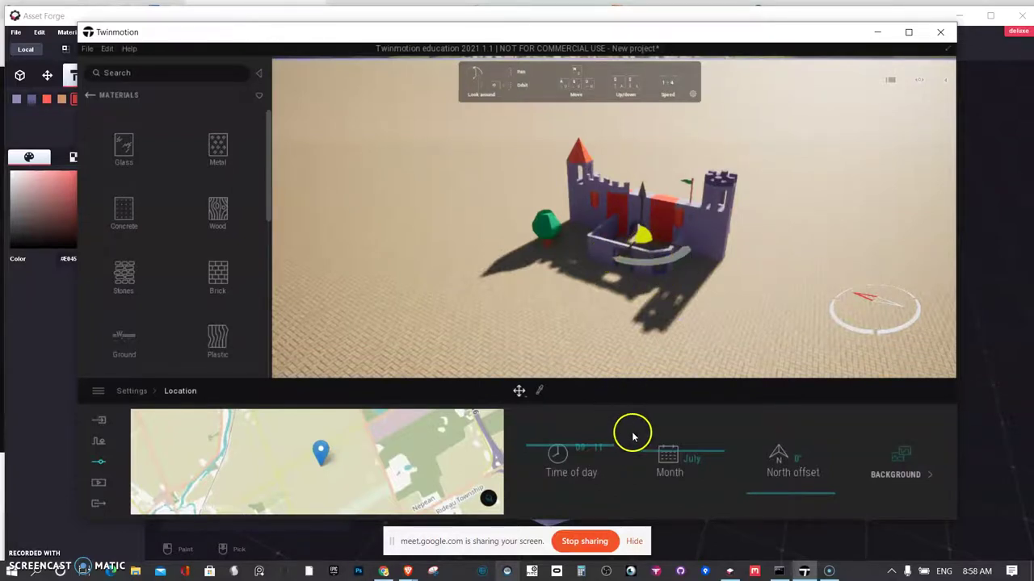
mouse_move(673, 457)
left_mouse_down()
mouse_move(667, 473)
mouse_move(667, 457)
left_mouse_up()
left_click(639, 290)
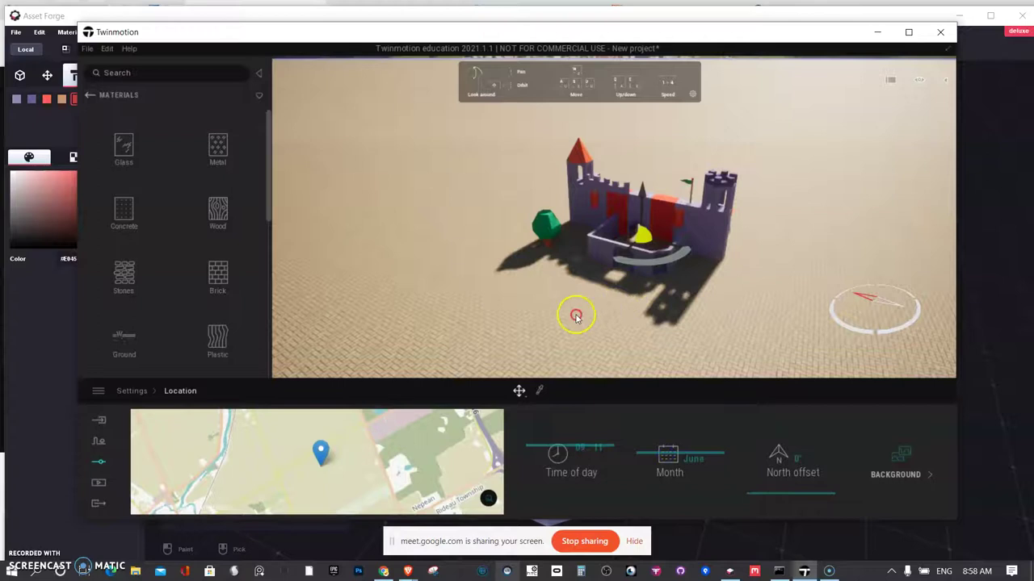
right_click_drag(575, 316, 576, 315)
Set the background picture to Mountains after trying Bay, then return to the main Settings
left_click(900, 469)
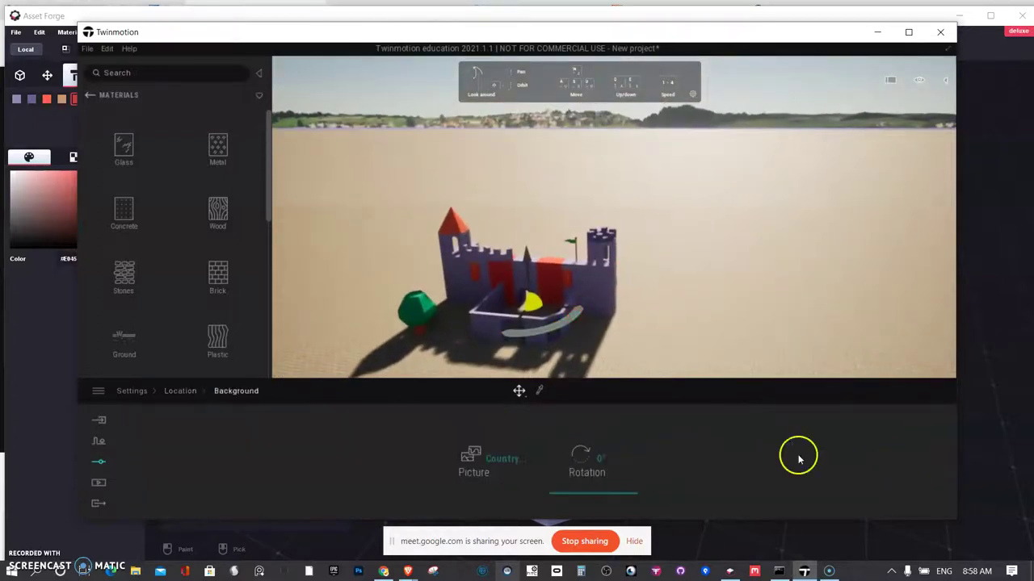
left_click(492, 473)
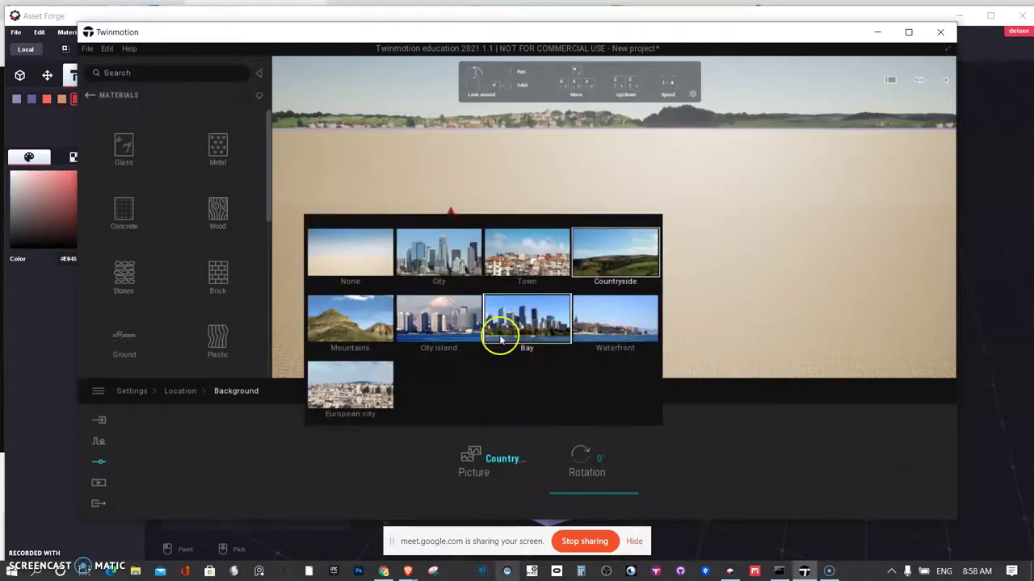
left_click(499, 339)
left_click(485, 462)
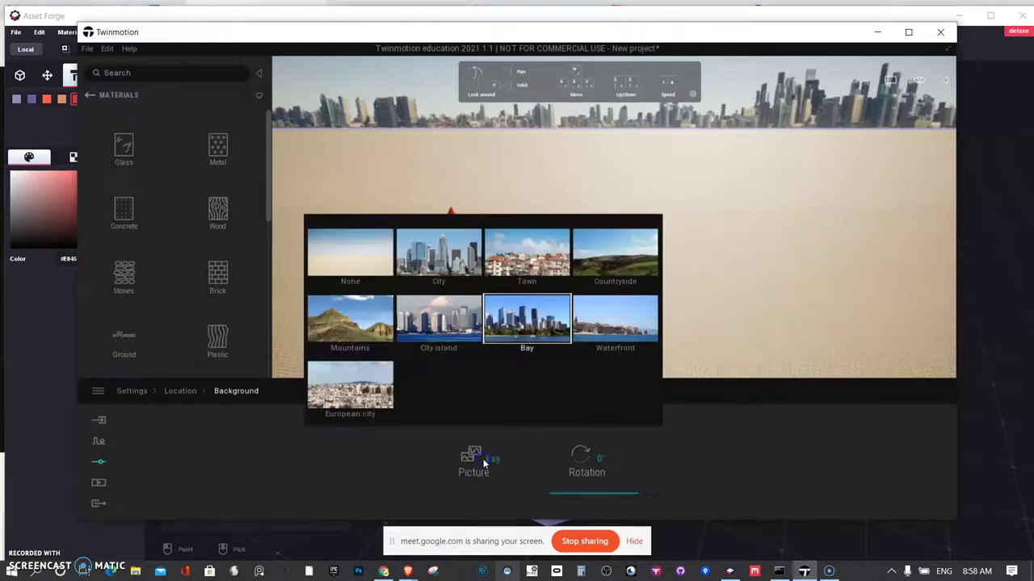
left_click(377, 336)
right_click_drag(709, 303, 711, 305)
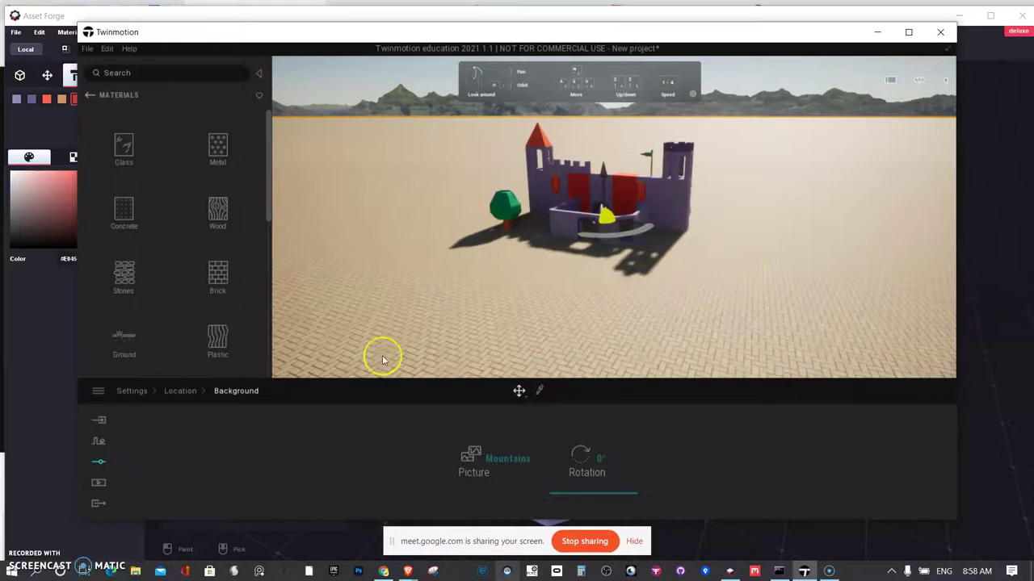
left_click(174, 391)
left_click(133, 392)
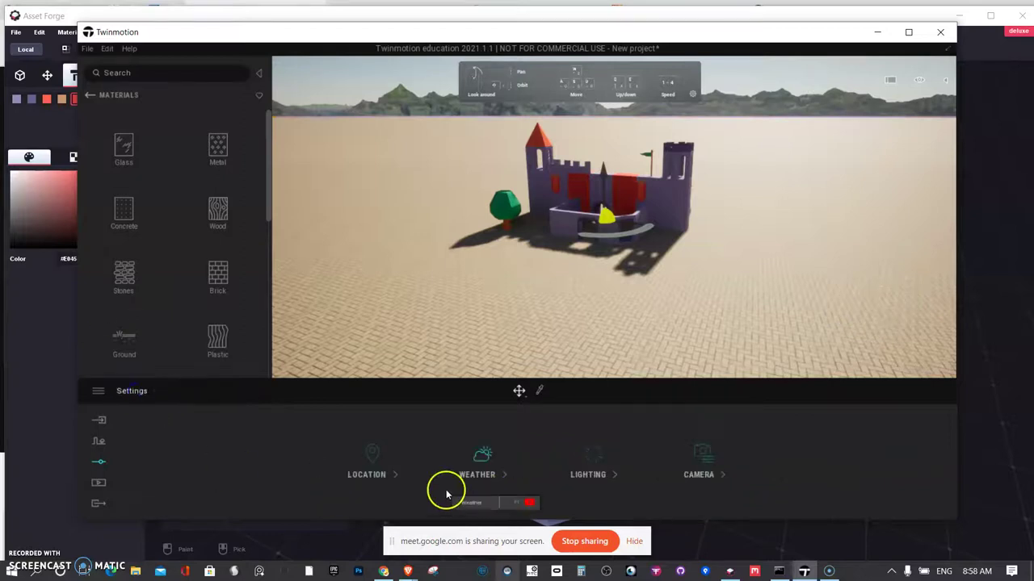
Fly toward the castle's front walls and open the Materials library
key("Up")
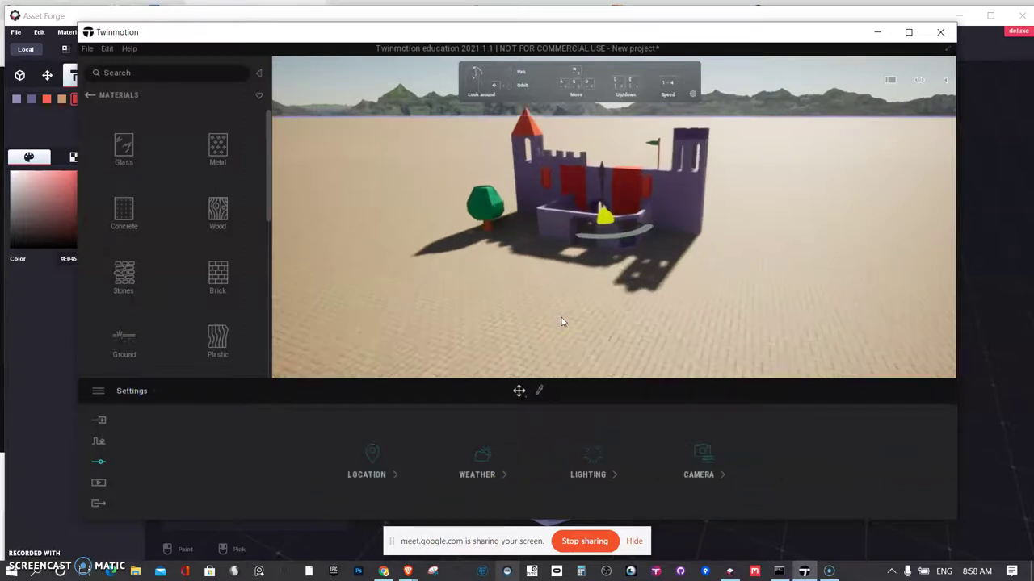
left_click_drag(562, 316, 576, 218)
left_click(92, 96)
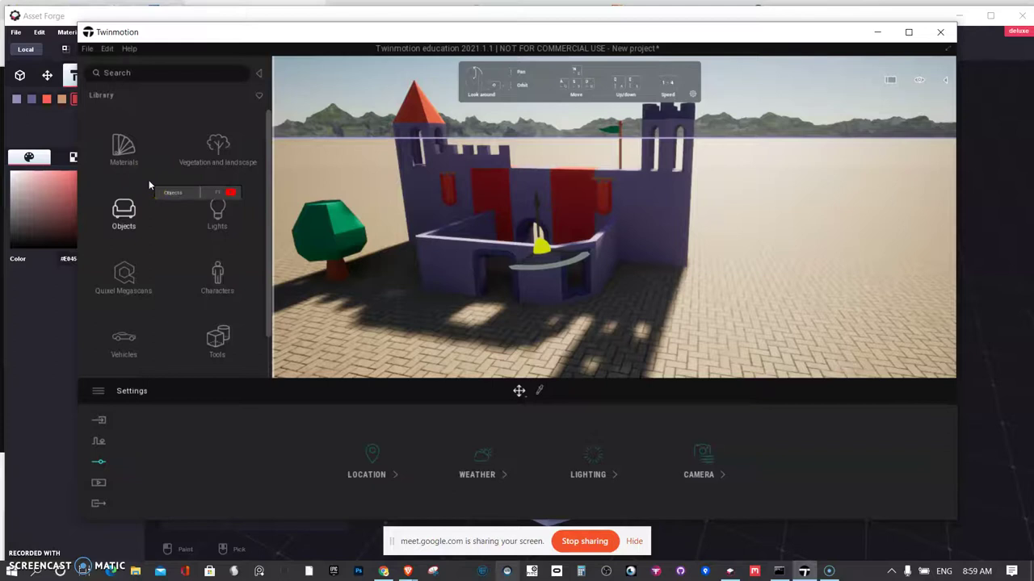
left_click(103, 133)
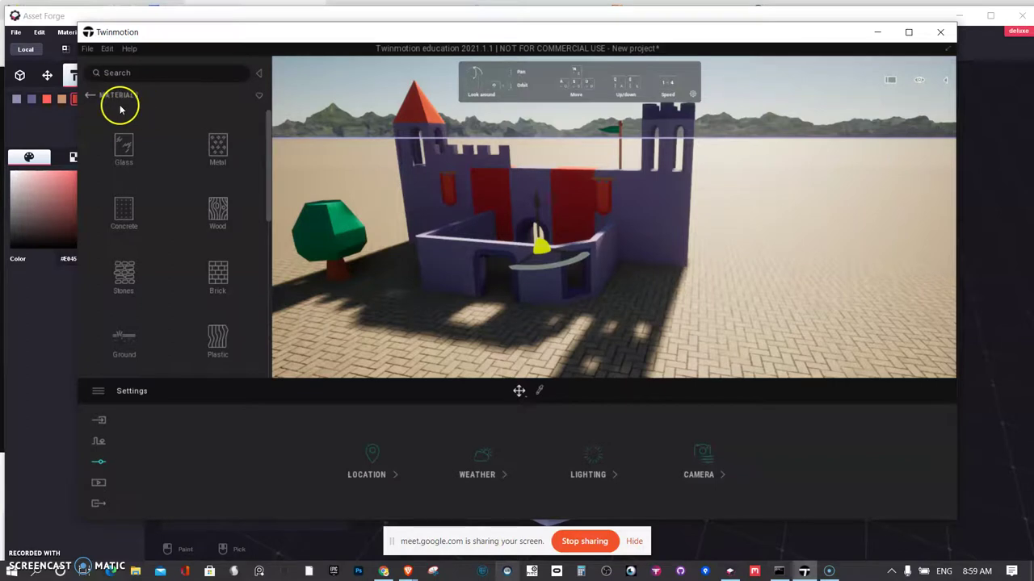
left_click(92, 96)
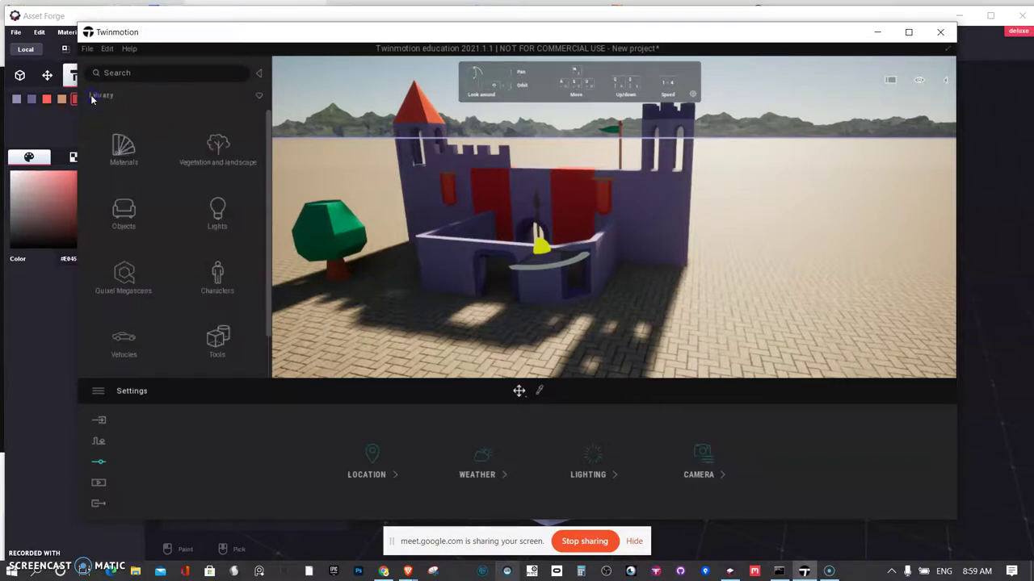
left_click(124, 155)
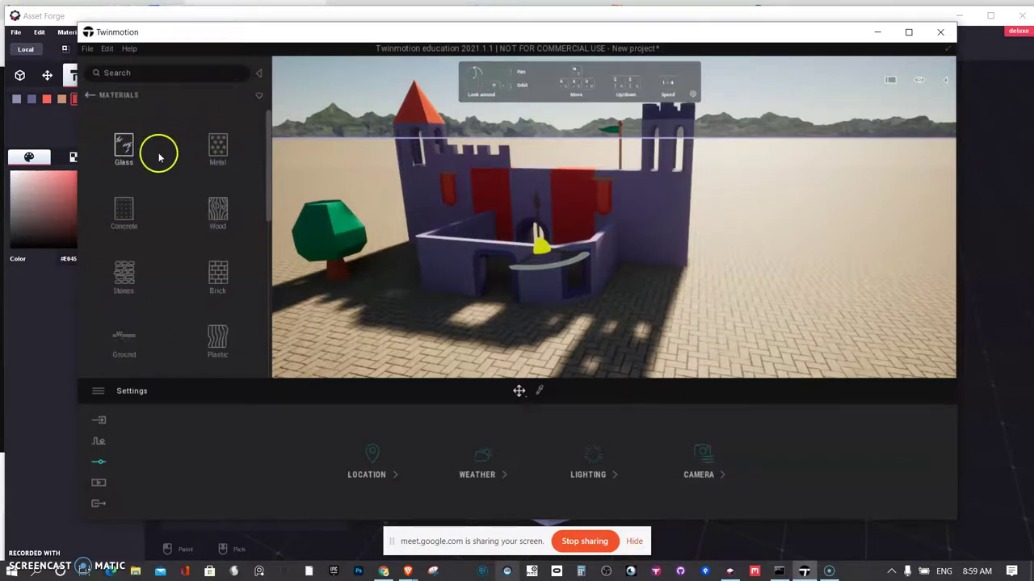
Browse the material categories such as Concrete, Stones and Brick
scroll(180, 226, "down", 3)
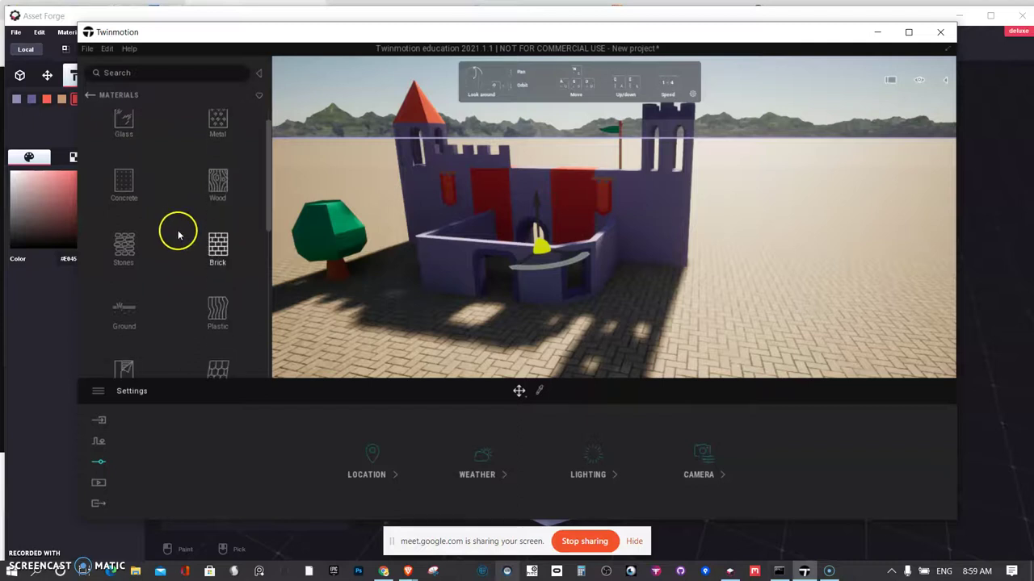
scroll(174, 235, "up", 3)
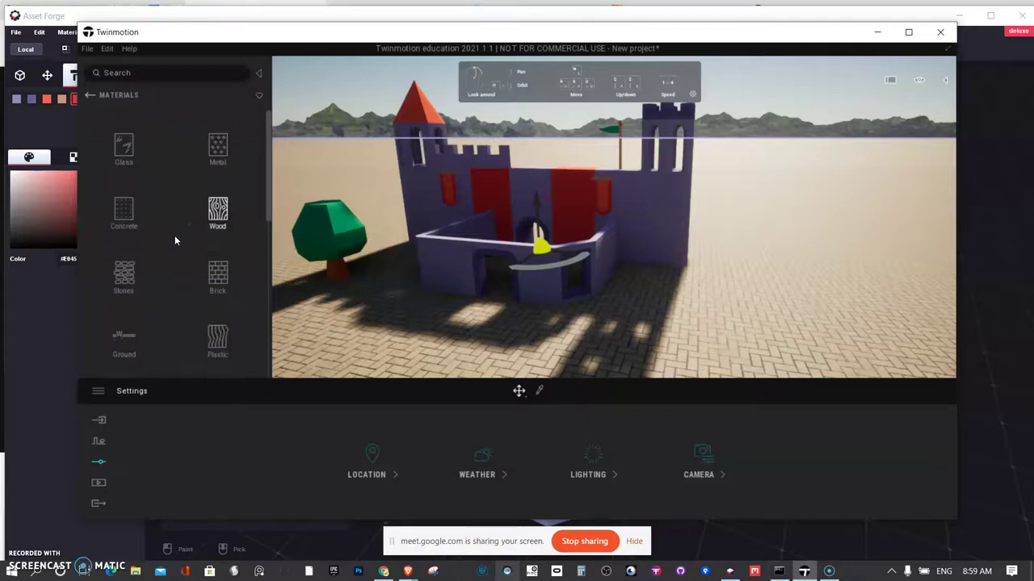
mouse_move(175, 236)
left_mouse_down()
mouse_move(189, 223)
mouse_move(172, 216)
left_mouse_up()
left_click_drag(121, 147, 86, 95)
left_click(90, 96)
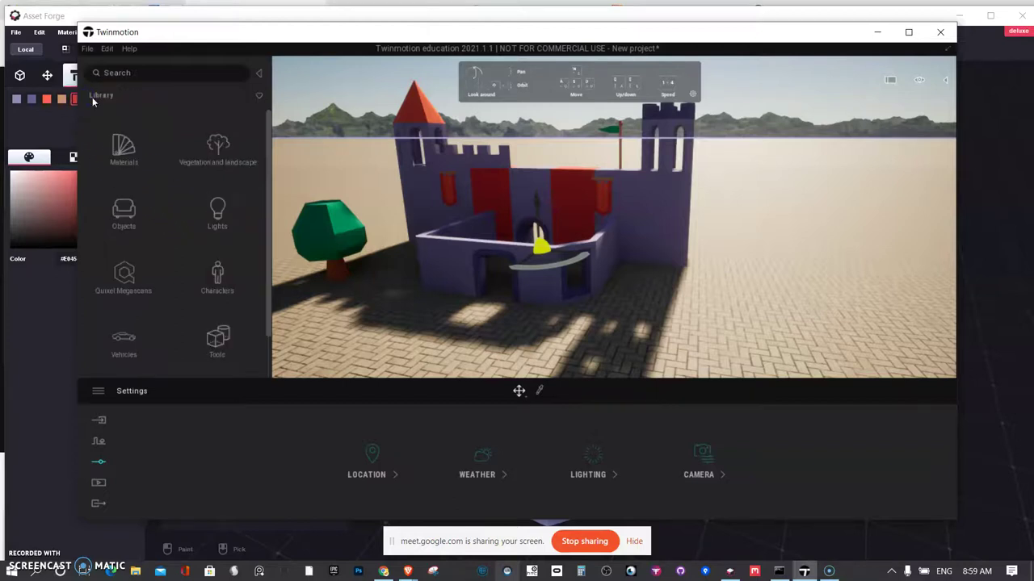
Open the Brick materials and drop Cinderblock 01 onto the castle walls
left_click(118, 146)
scroll(169, 244, "down", 1)
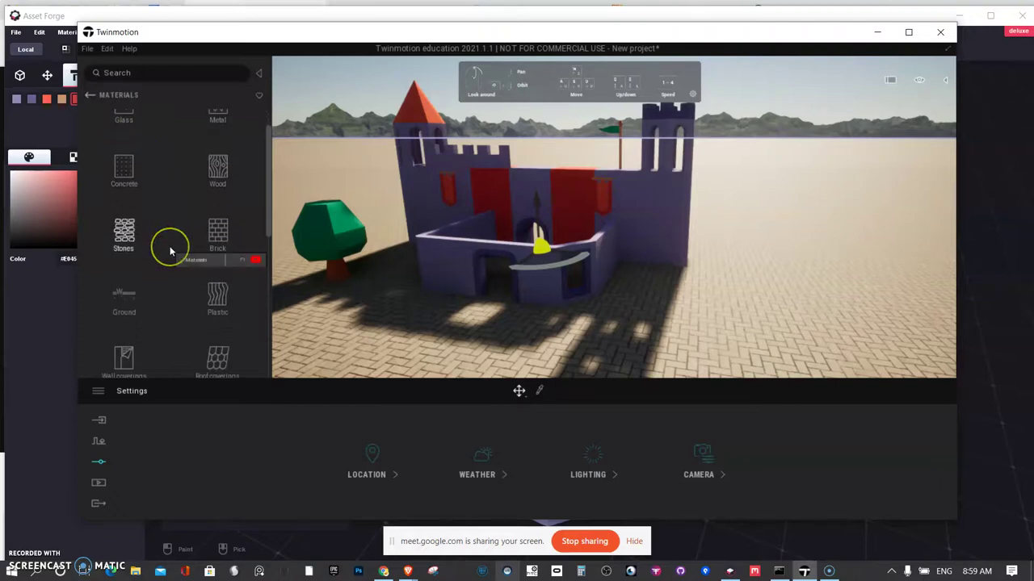
scroll(170, 251, "up", 1)
left_click(210, 252)
mouse_move(212, 257)
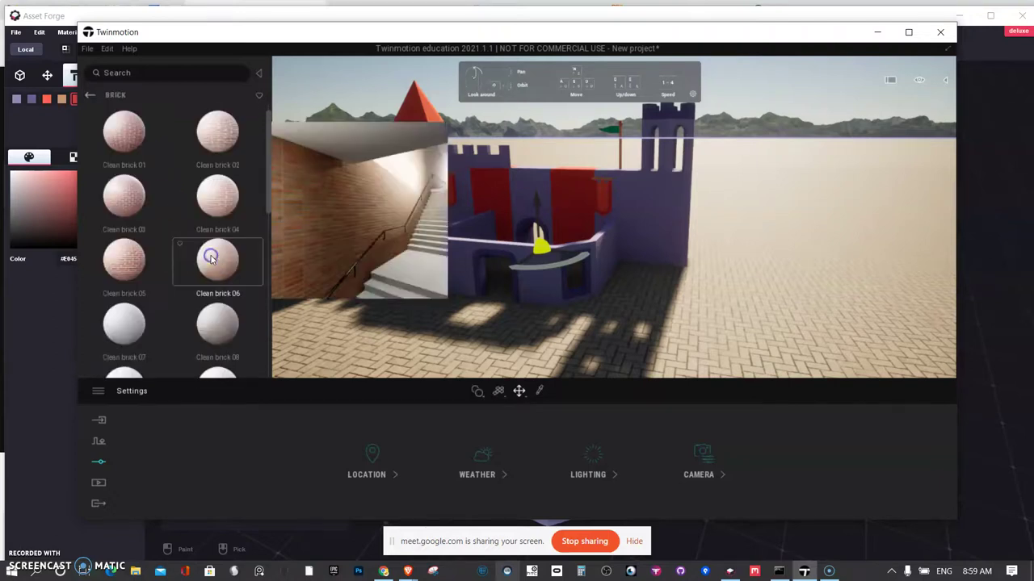
scroll(212, 258, "down", 5)
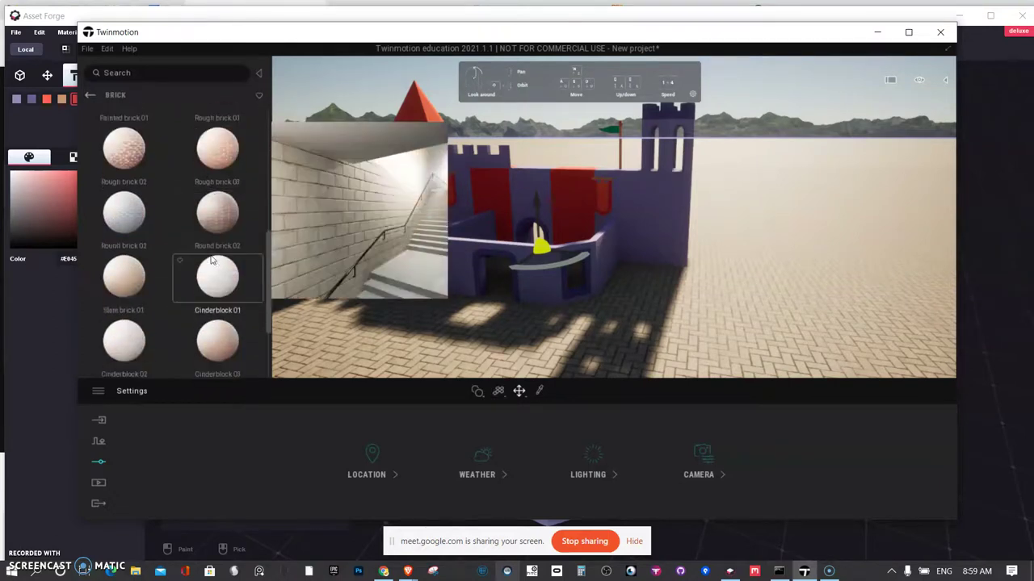
scroll(211, 258, "down", 1)
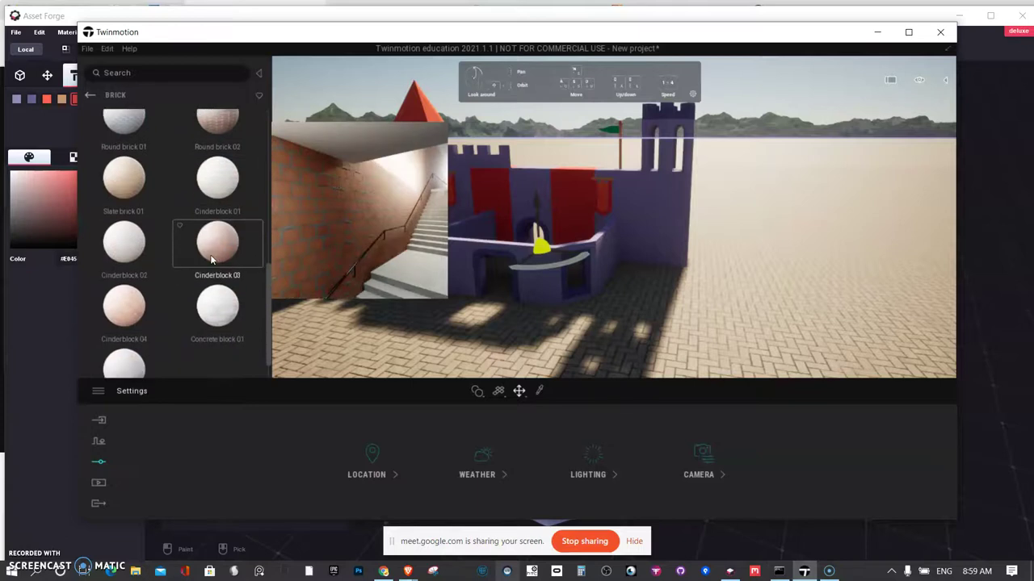
left_click_drag(219, 173, 221, 179)
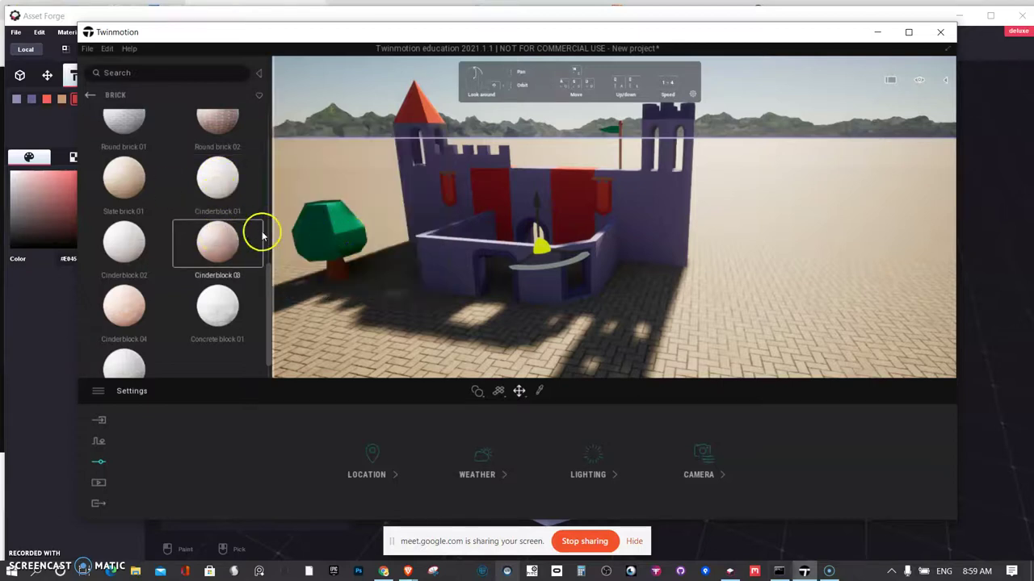
Cover the red gate-side wall panels with Cinderblock 03
left_click_drag(248, 253, 485, 191)
scroll(553, 219, "up", 5)
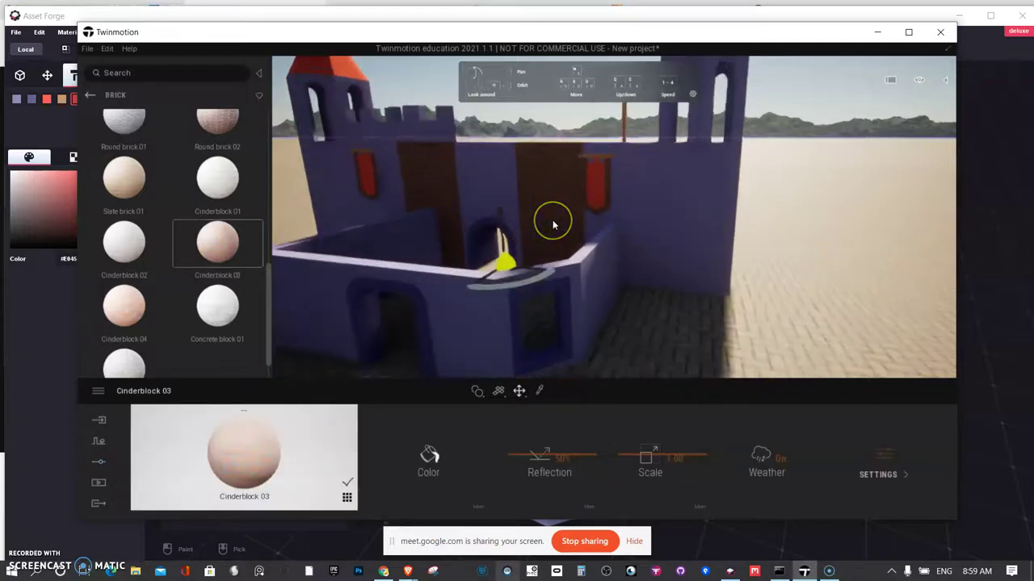
left_click(247, 469)
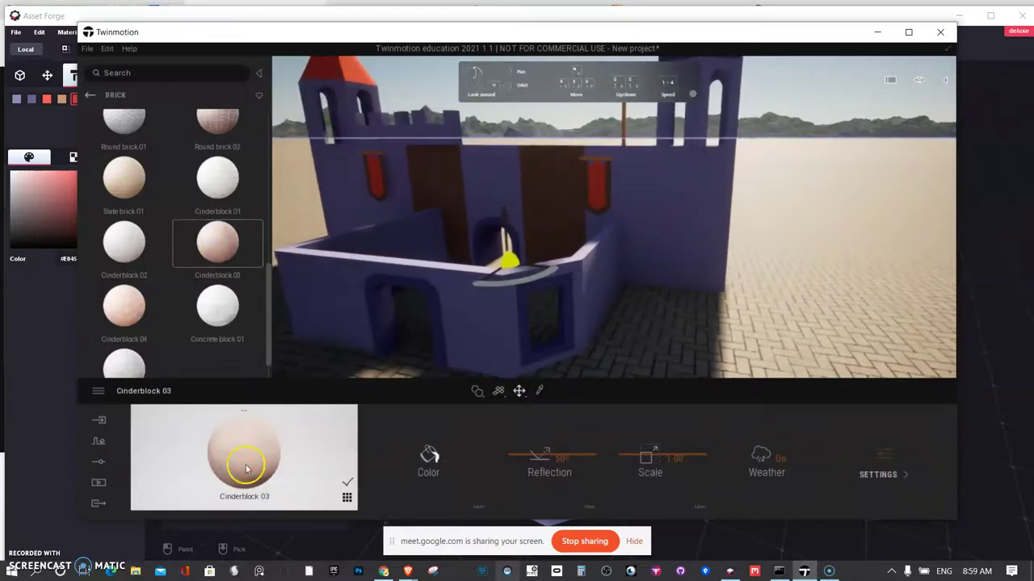
left_click(99, 463)
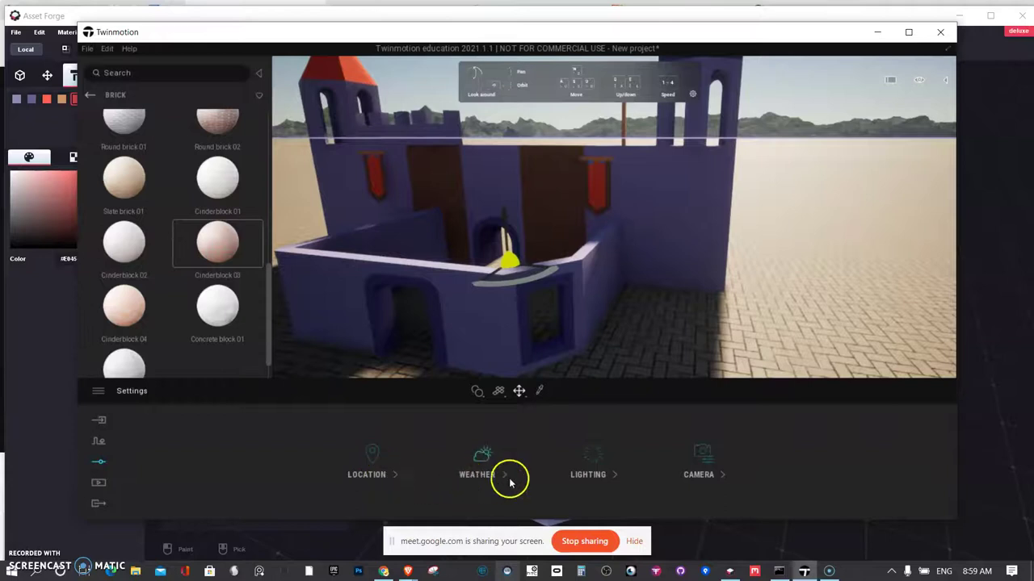
Drag the Location time of day slider to 19:46 for warm evening light
left_click(372, 478)
left_click(584, 445)
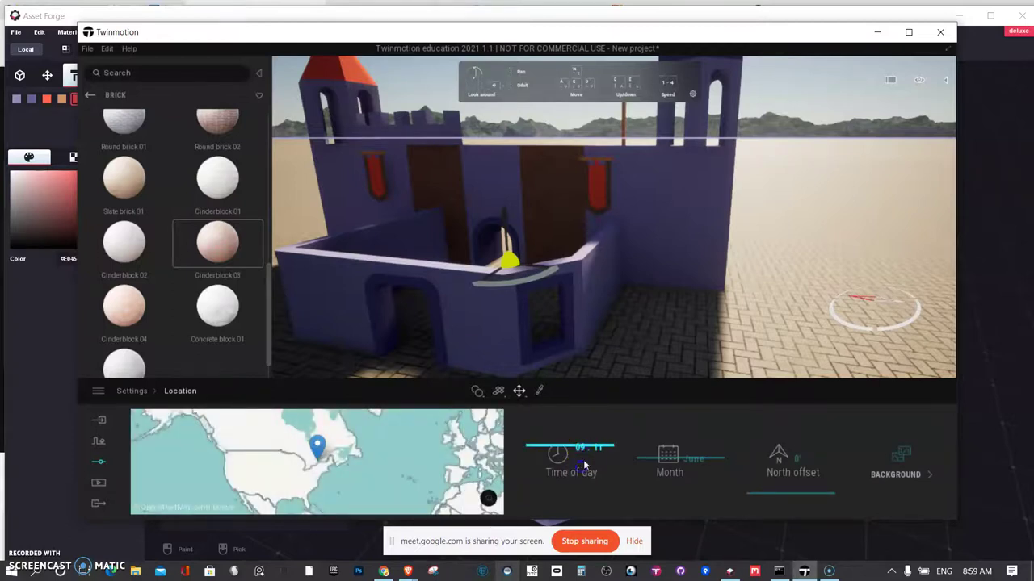
key("a")
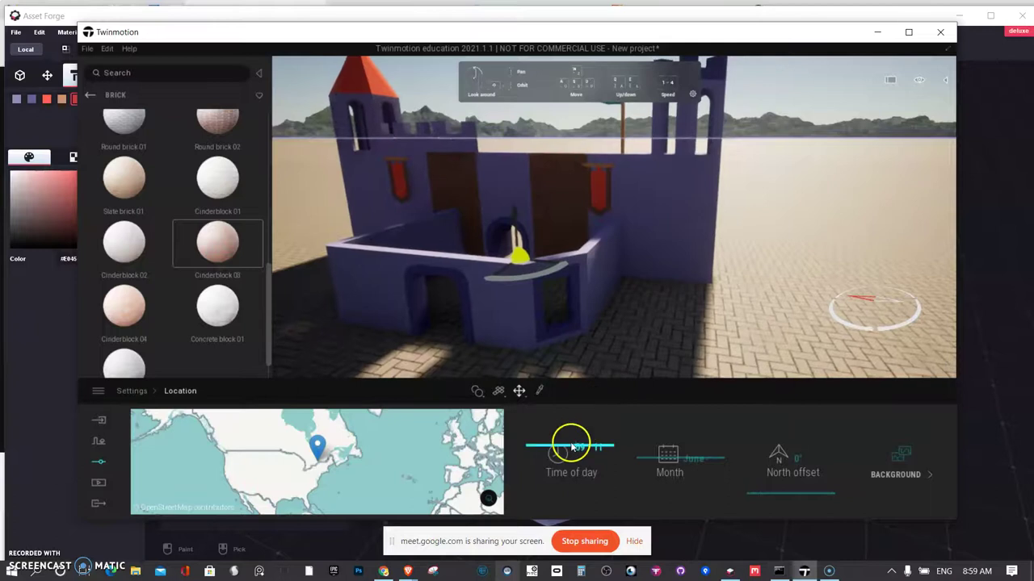
mouse_move(552, 467)
left_mouse_down()
mouse_move(564, 467)
mouse_move(554, 480)
left_mouse_up()
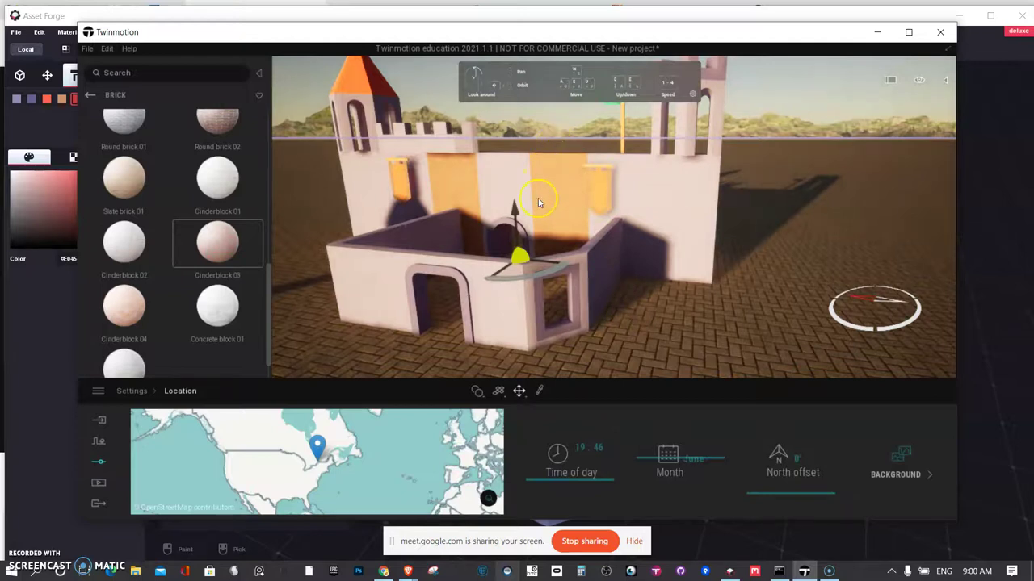
Drop Concrete block 01 from the Brick library onto the castle's pale main walls
mouse_move(215, 301)
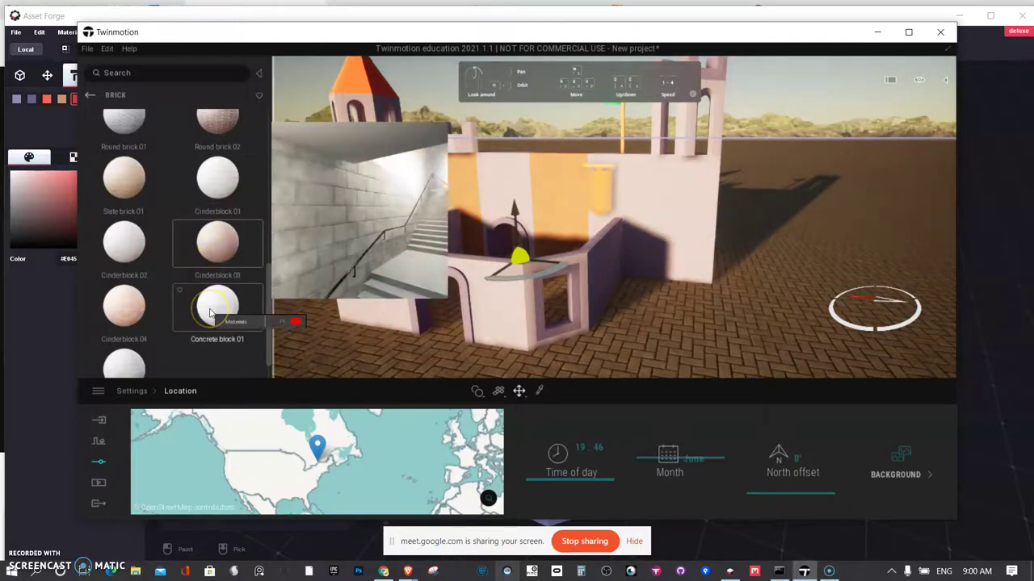
left_click_drag(210, 313, 393, 291)
scroll(664, 176, "up", 4)
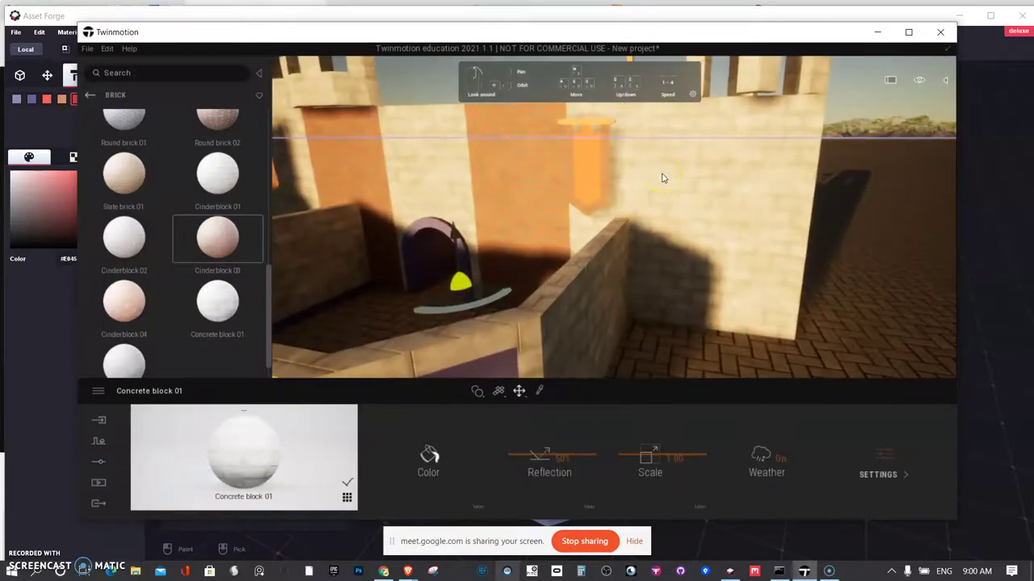
scroll(662, 178, "down", 3)
scroll(664, 199, "down", 4)
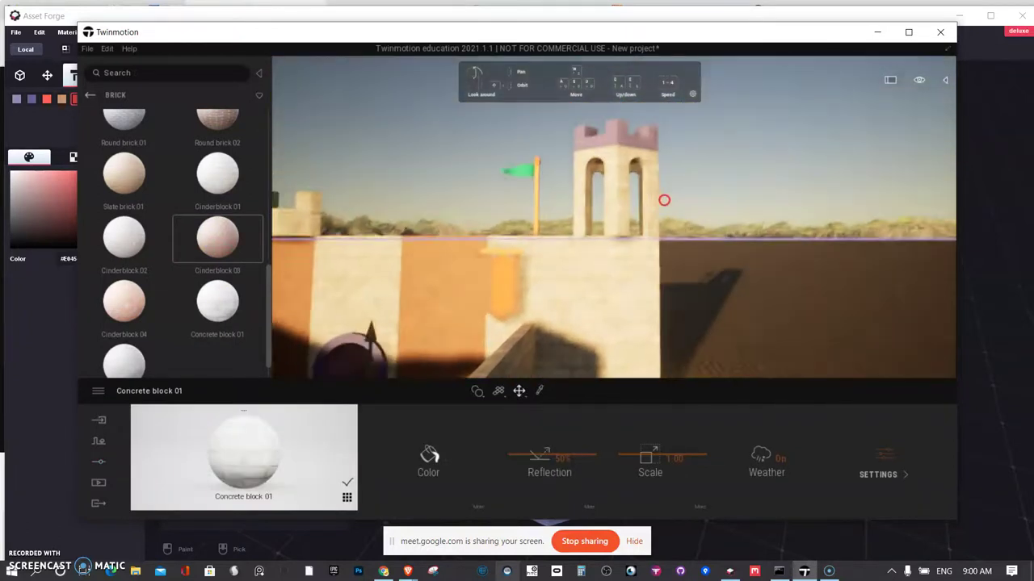
scroll(664, 200, "down", 5)
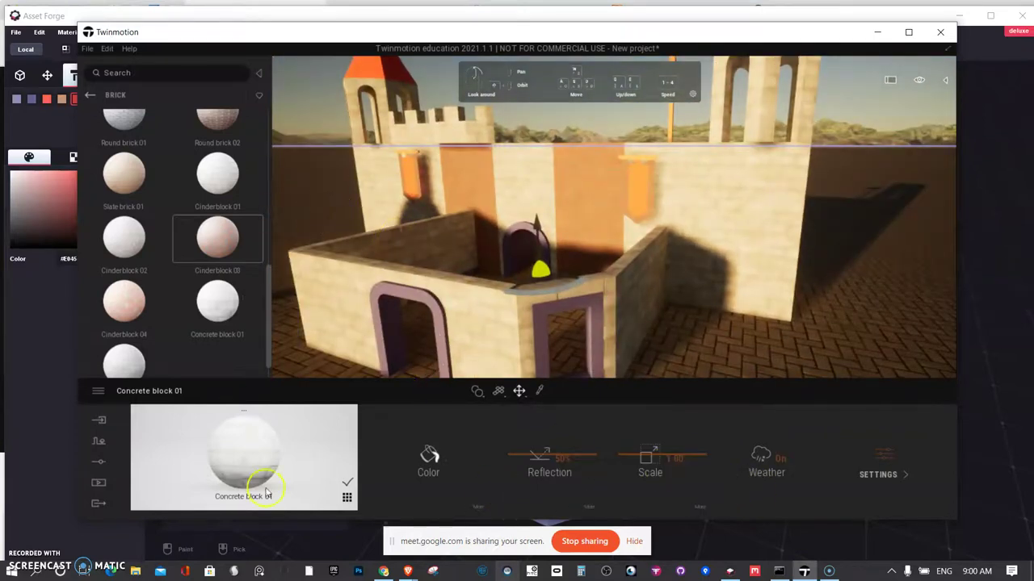
scroll(504, 273, "down", 4)
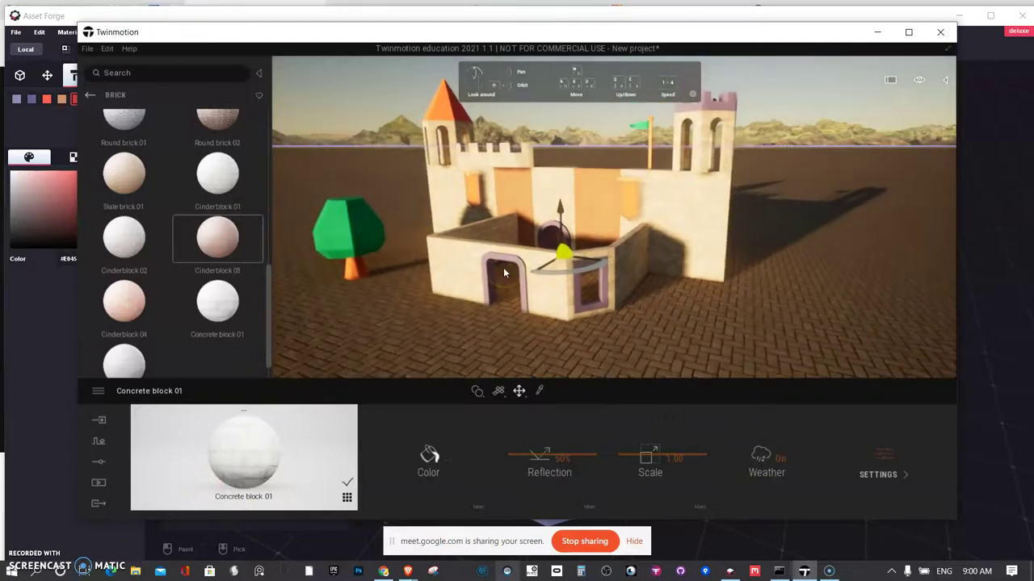
Delete the low-poly tree's green canopy and leftover trunk from the scene
left_click(91, 95)
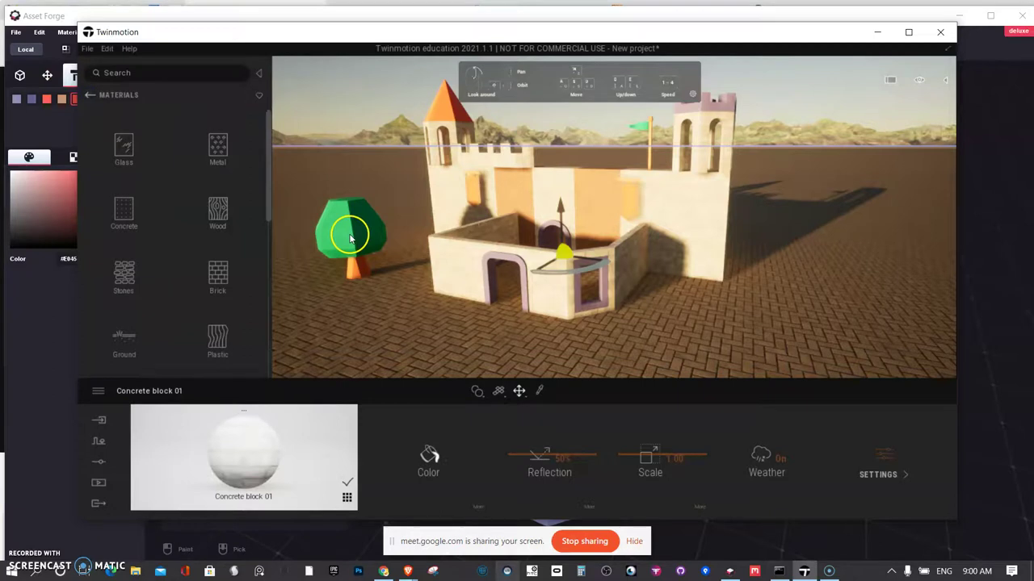
left_click(91, 95)
left_click(352, 233)
key("Delete")
left_click(358, 261)
key("Delete")
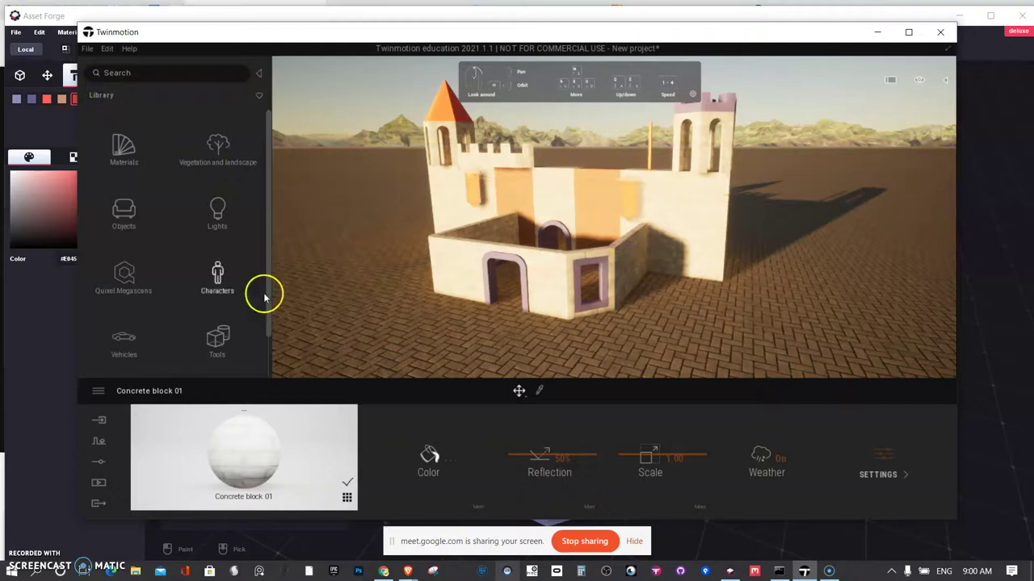
Place 10.4 m Katsura trees from Vegetation and landscape > Trees left of and behind the castle
left_click(221, 156)
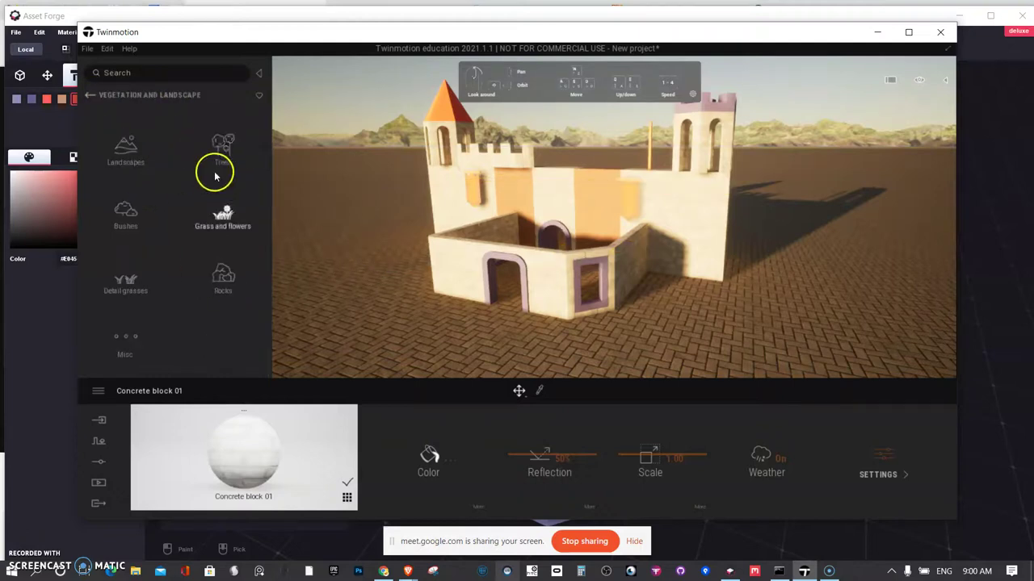
left_click(214, 174)
left_click_drag(222, 135, 377, 212)
left_click_drag(250, 161, 849, 272)
left_click_drag(668, 146, 753, 166)
mouse_move(746, 286)
right_mouse_down()
mouse_move(699, 245)
mouse_move(604, 226)
mouse_move(595, 253)
right_mouse_up()
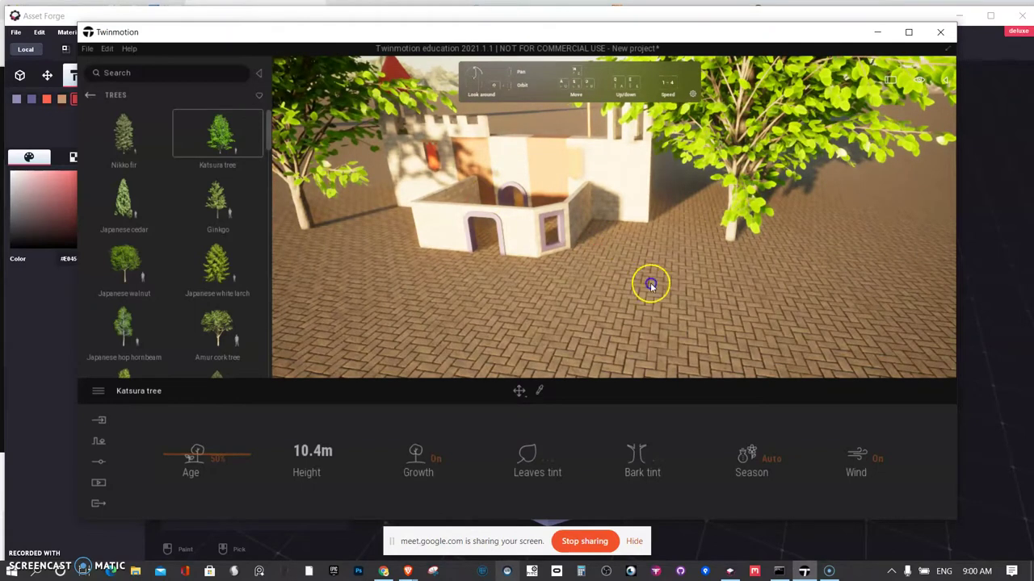
right_click_drag(670, 292, 341, 155)
left_click(90, 94)
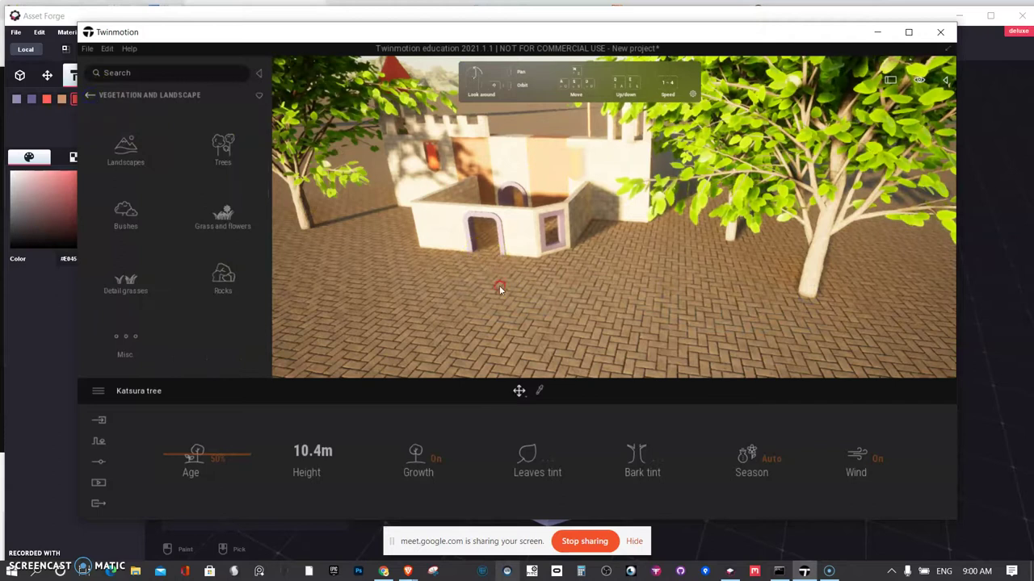
Return to the main library categories and look around the scene past the trees
left_click(98, 421)
left_click(411, 318)
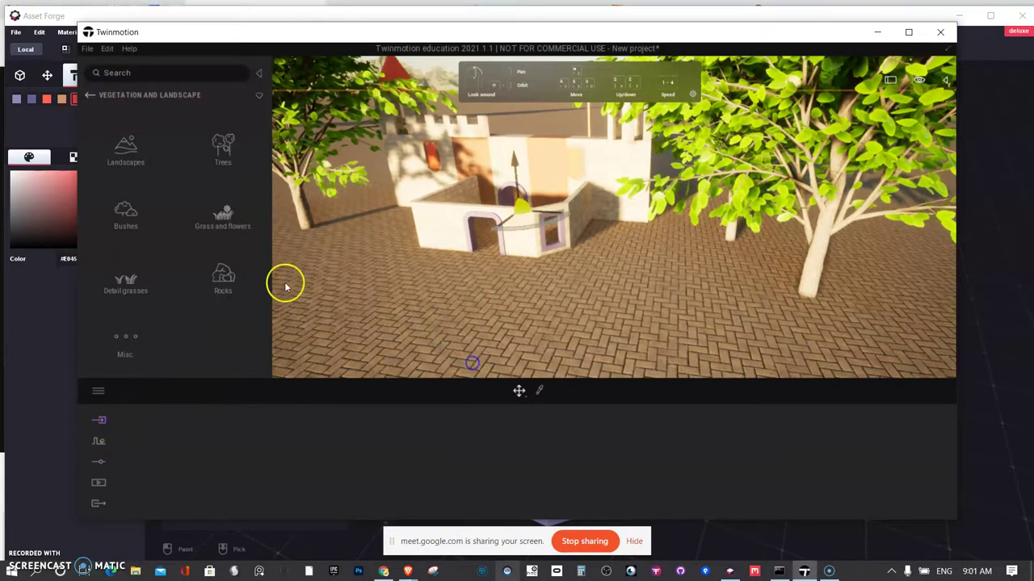
left_click(90, 95)
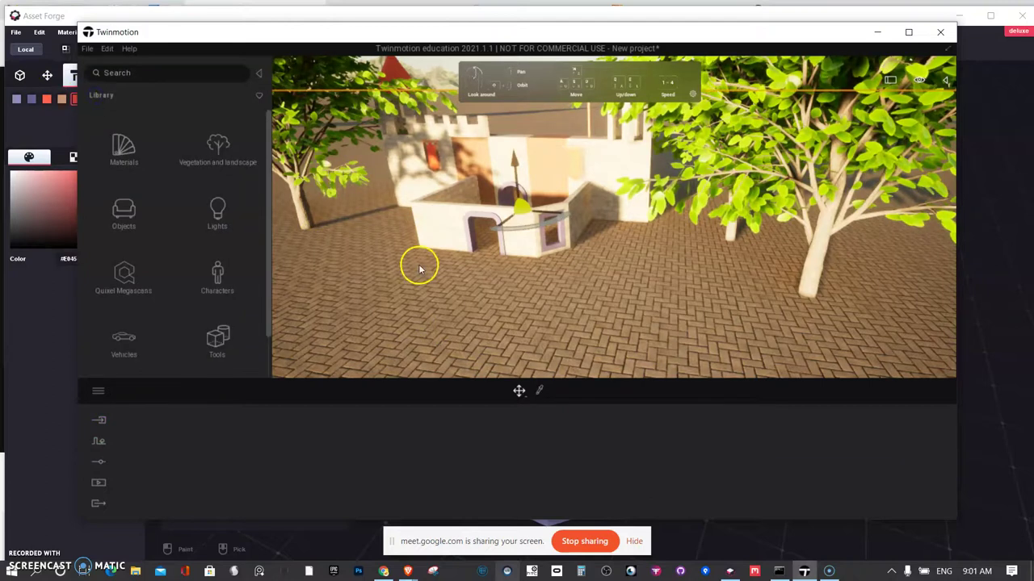
right_click_drag(373, 212, 465, 261)
right_click_drag(373, 213, 464, 261)
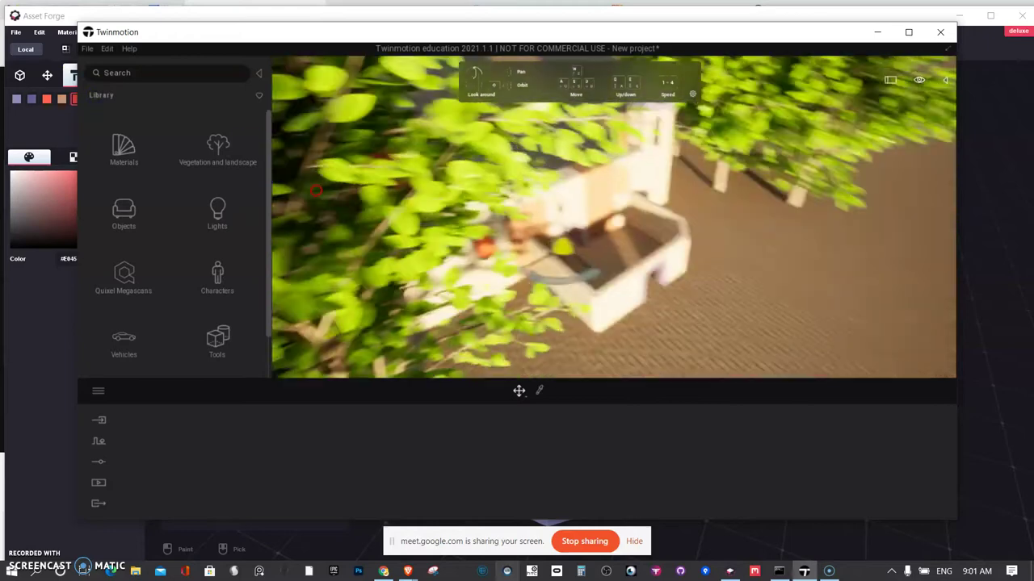
left_click_drag(315, 190, 465, 159)
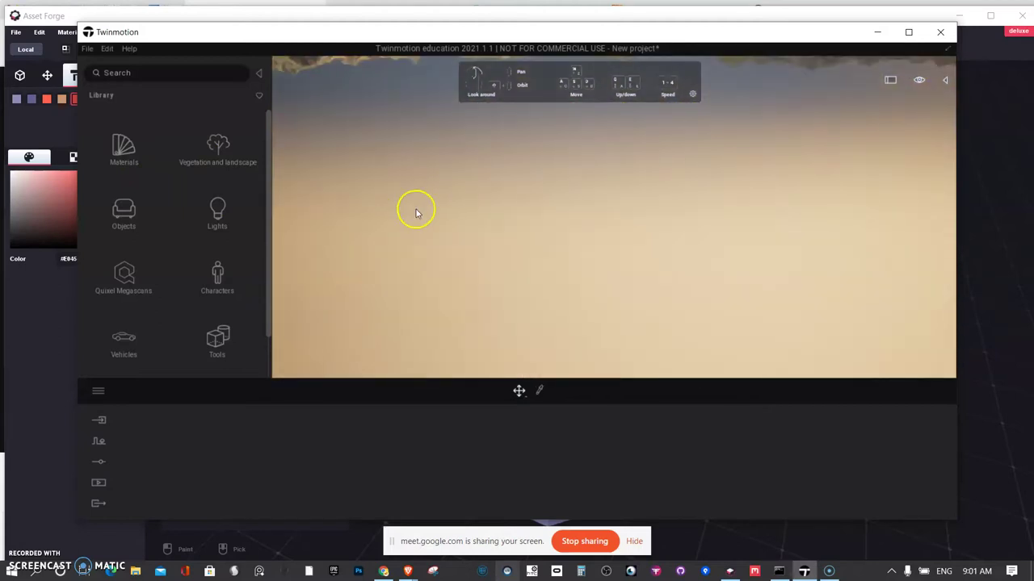
left_click_drag(416, 213, 415, 216)
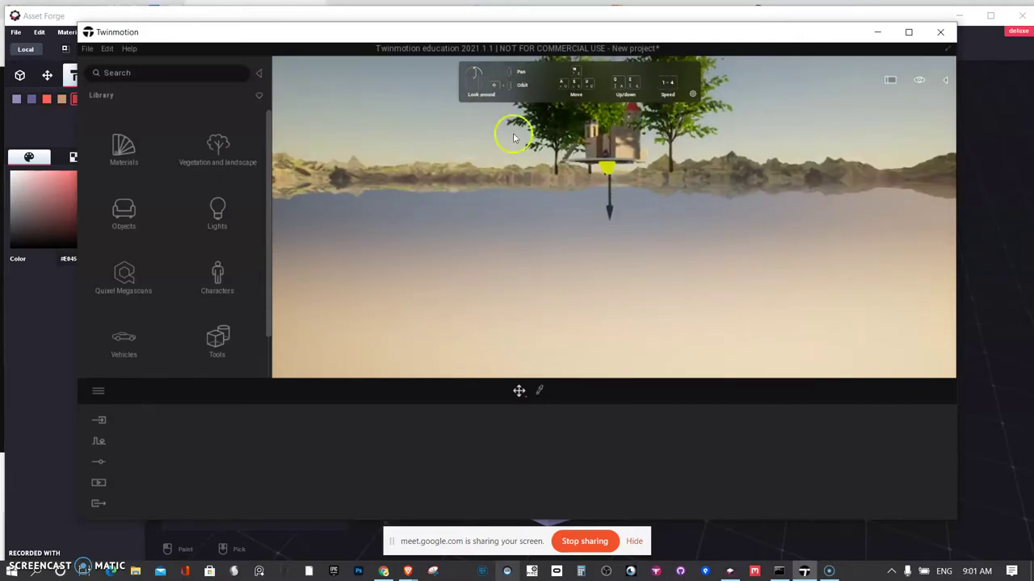
Focus the camera on the castle and orbit around it to see another side
left_click(632, 150)
double_click(633, 150)
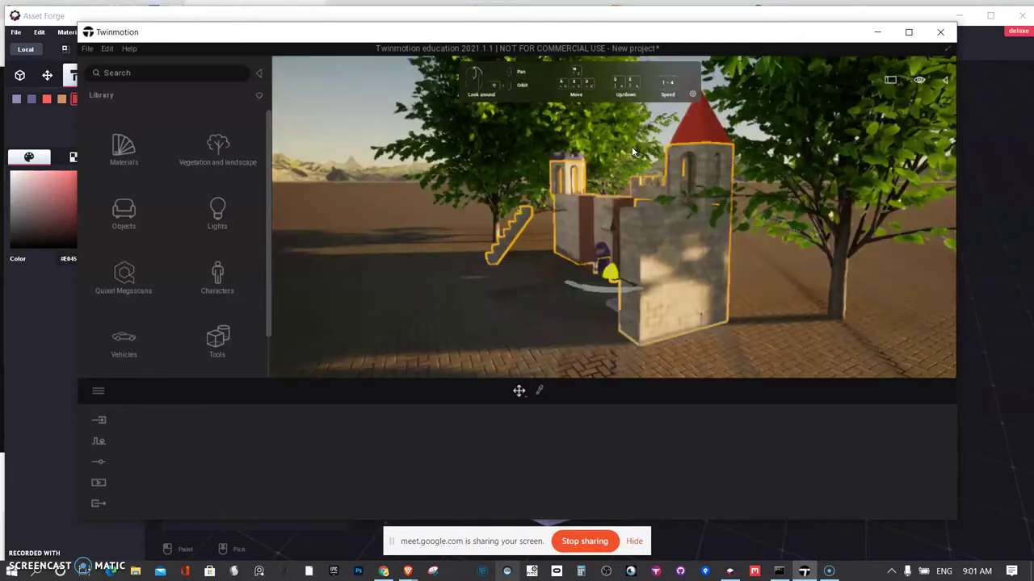
left_click(657, 196)
left_click(490, 224)
left_click(656, 263)
left_click_drag(655, 262, 451, 285)
left_click(312, 293)
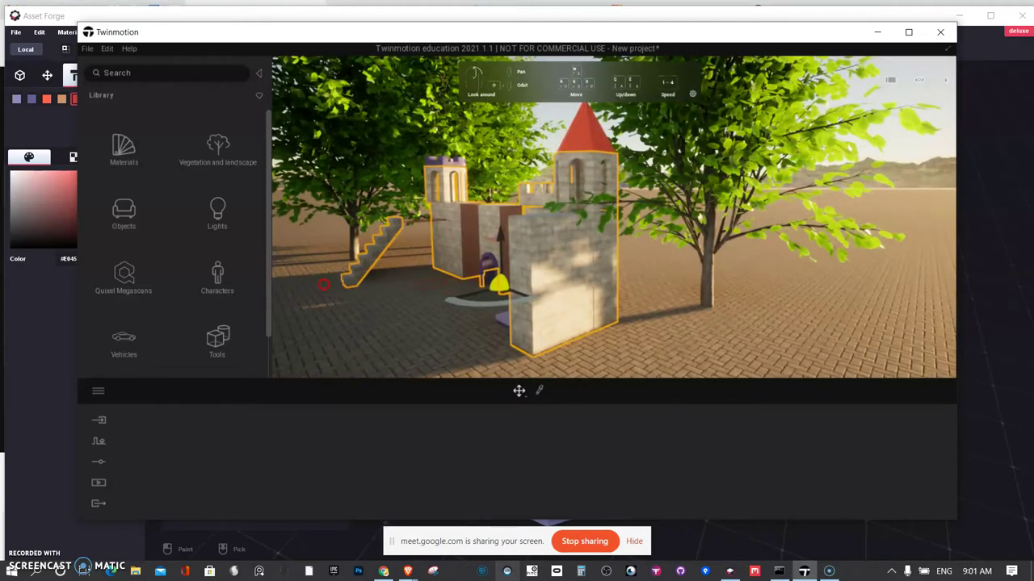
left_click(692, 94)
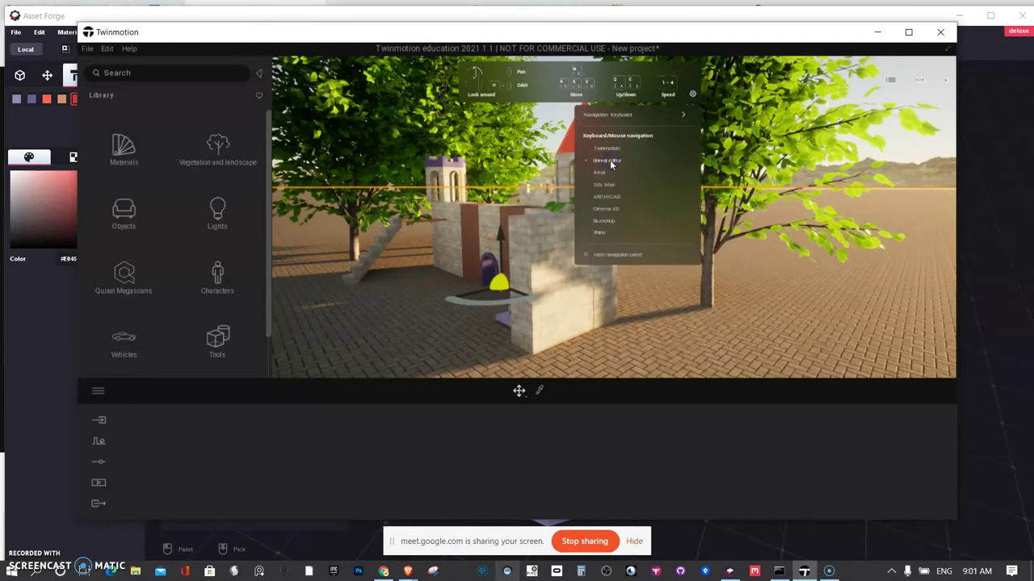
left_click(438, 296)
mouse_move(411, 296)
right_mouse_down()
mouse_move(423, 293)
mouse_move(411, 296)
right_mouse_up()
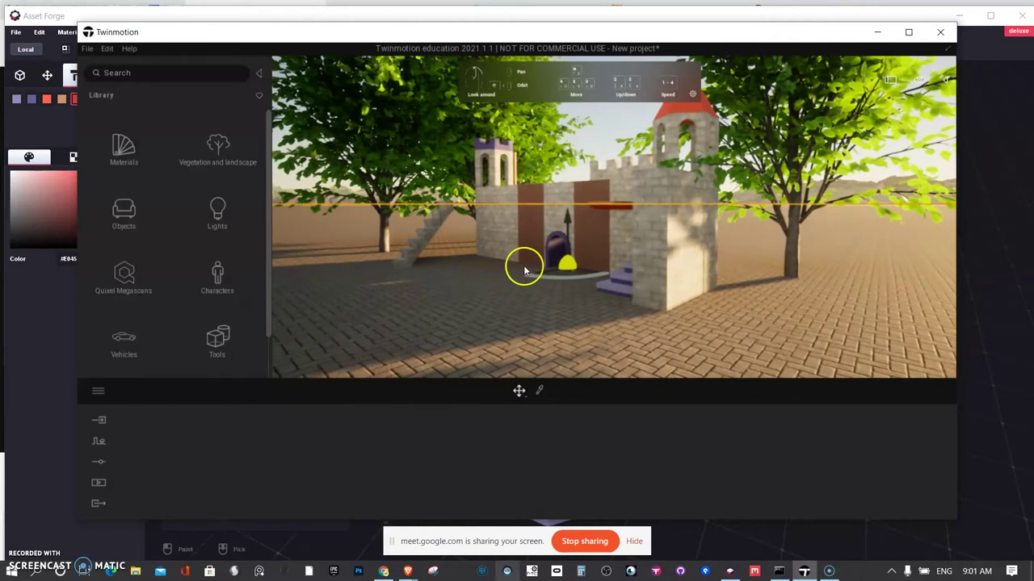